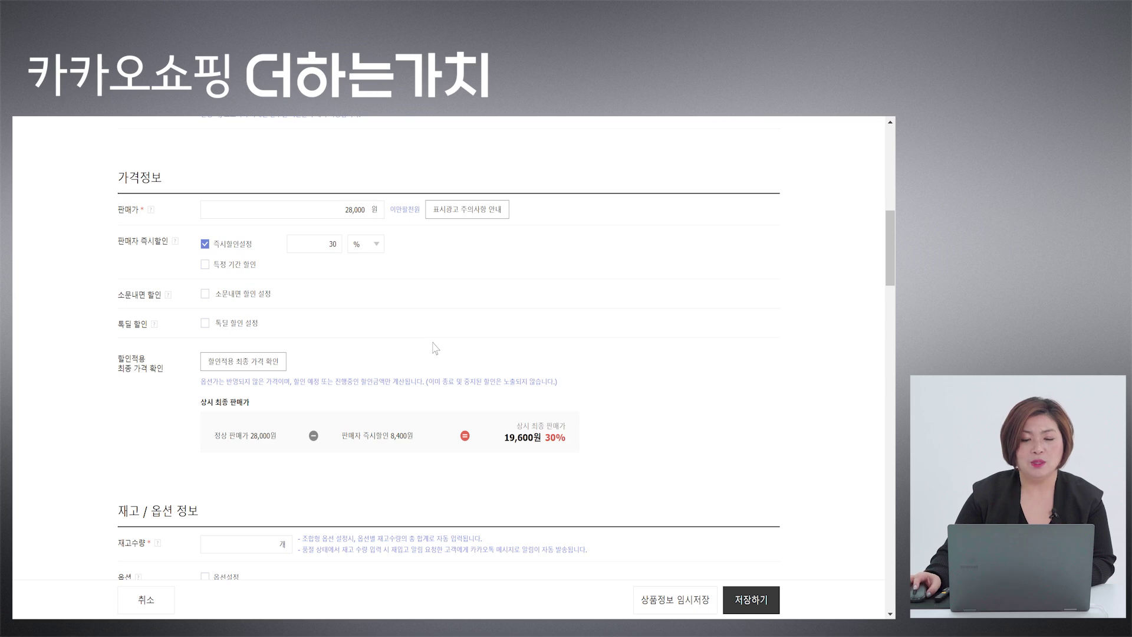
Enable the share discount (소문내면 할인) with 300원 off per share and a maximum of 4회 shares per person.
left_click(240, 295)
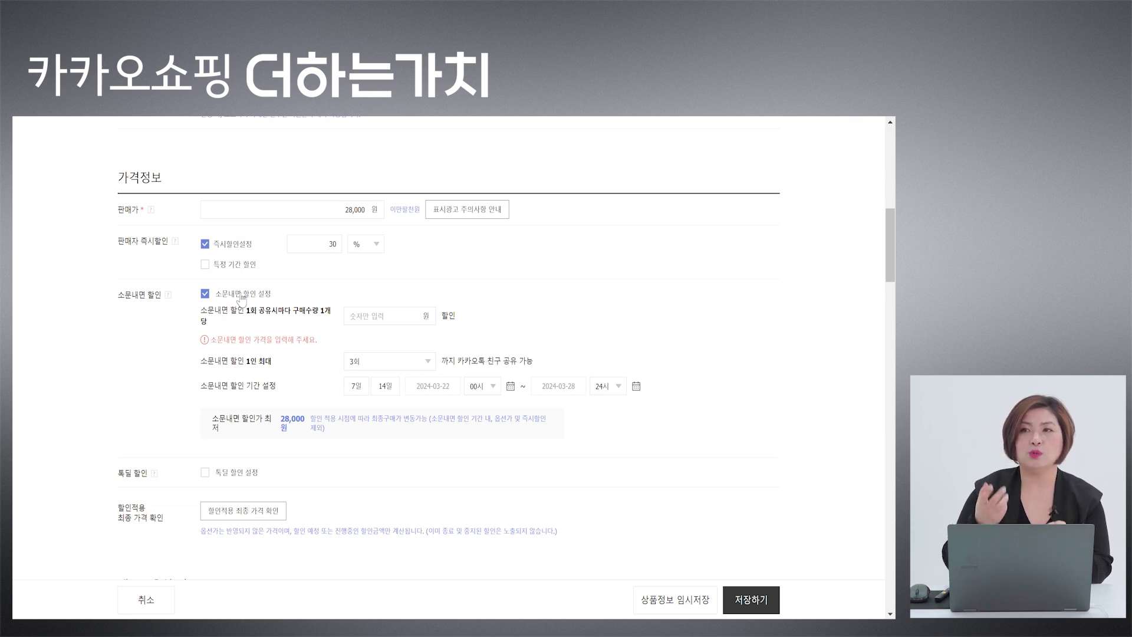
left_click(395, 316)
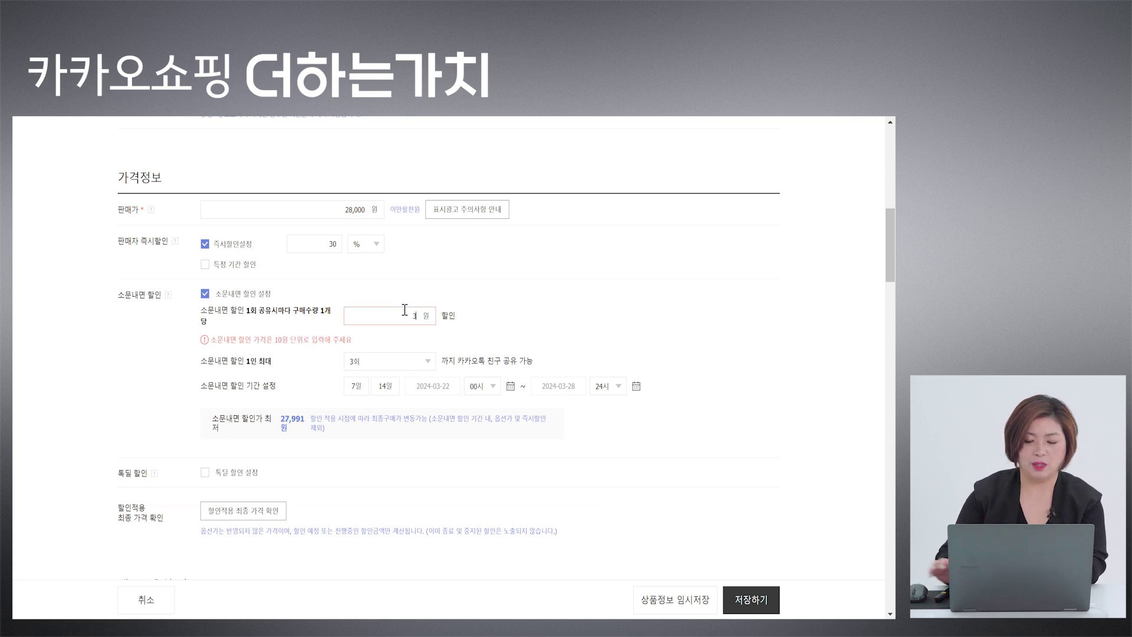
type("300")
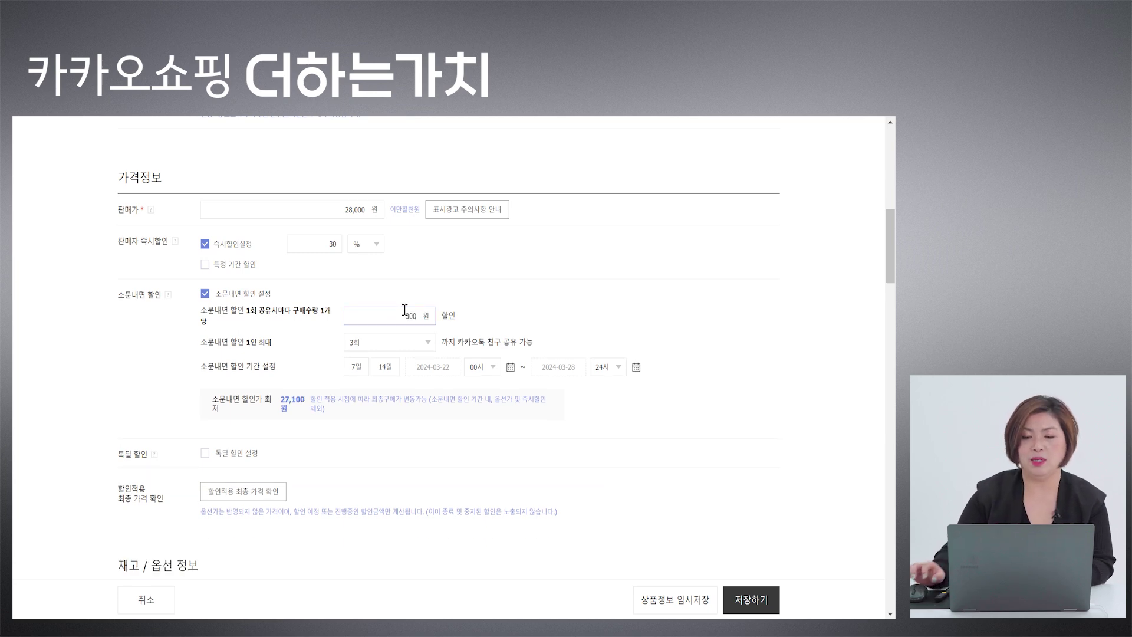
left_click(473, 315)
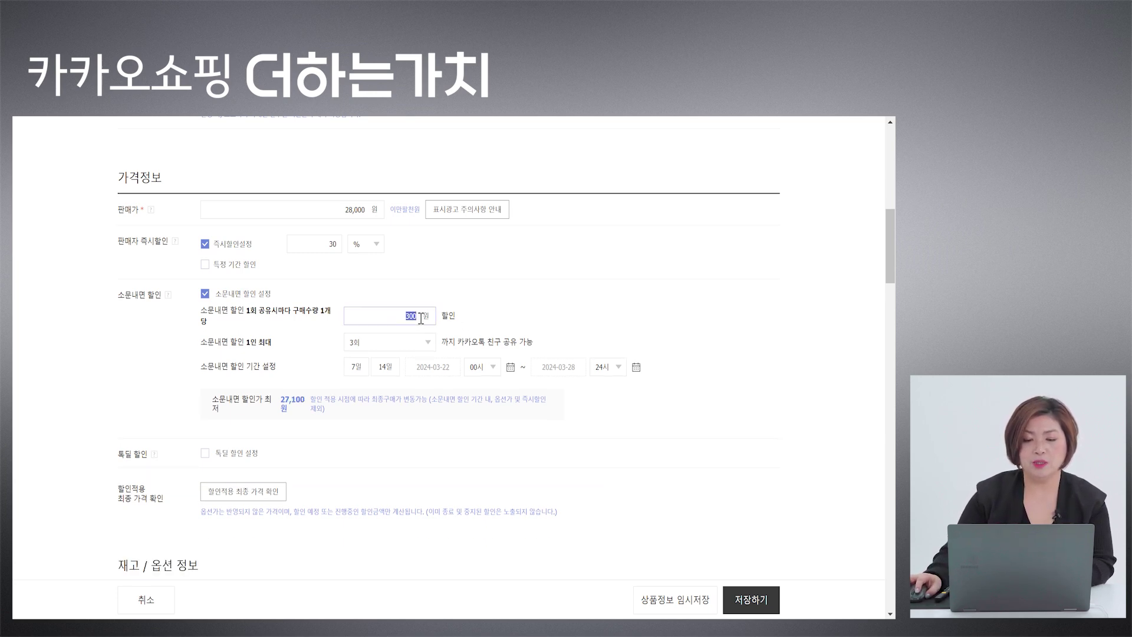
left_click(400, 342)
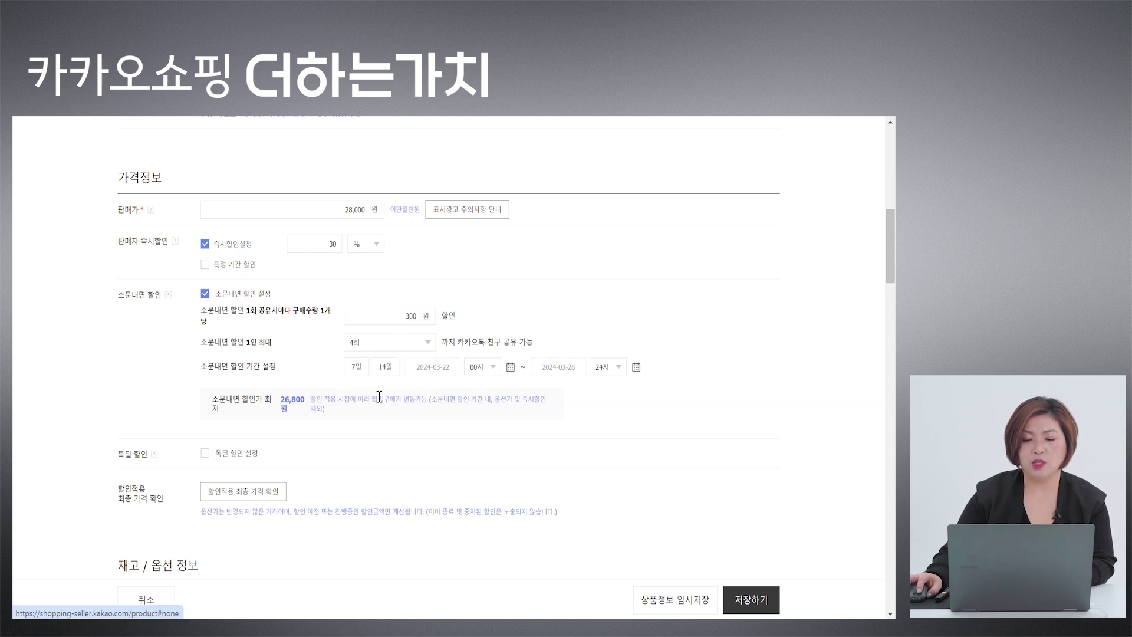
left_click(379, 401)
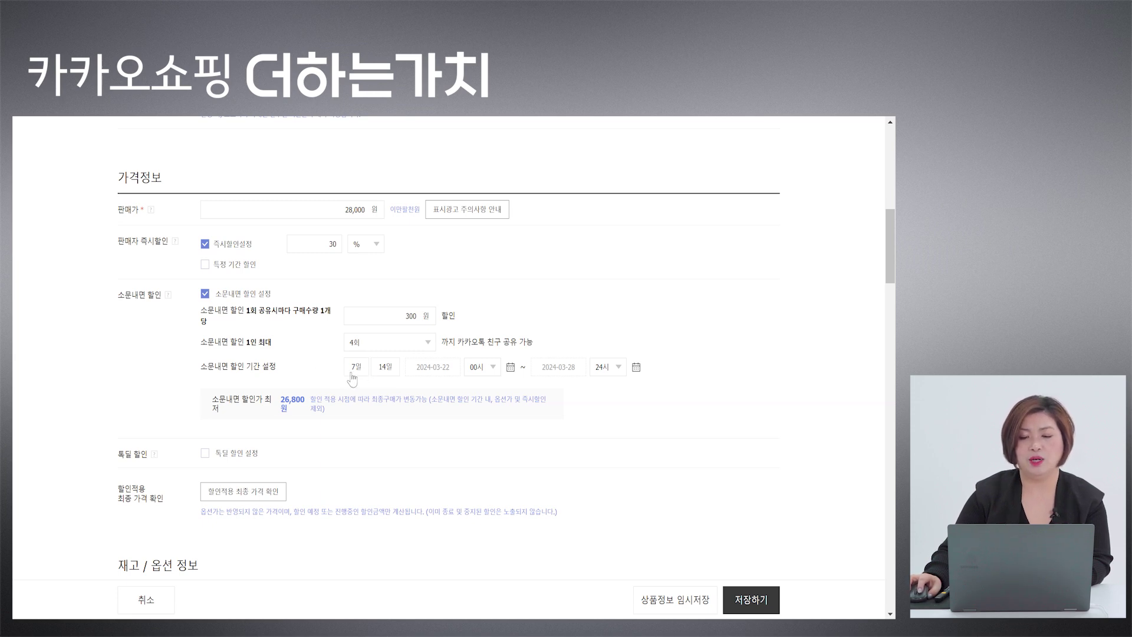
left_click(386, 368)
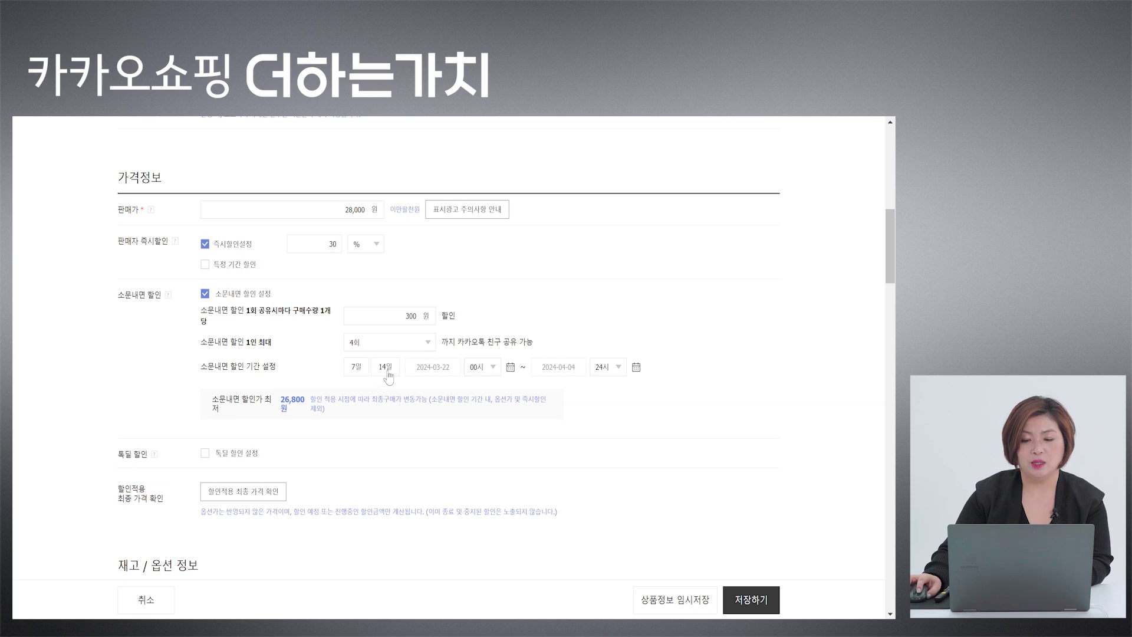
left_click(491, 375)
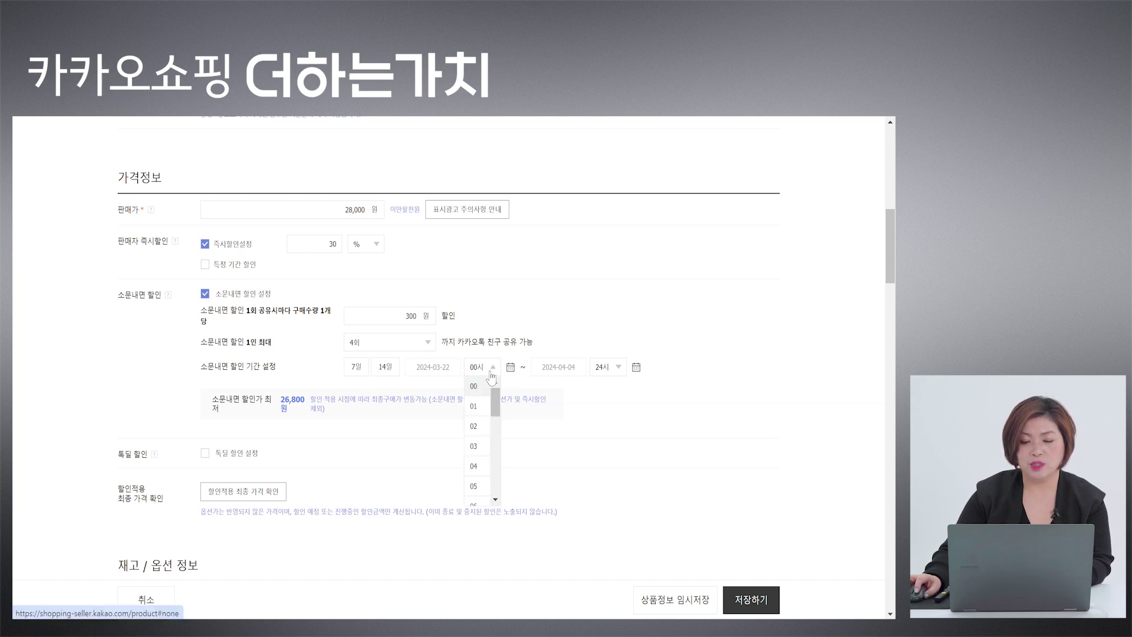
left_click(478, 387)
left_click(619, 375)
left_click(621, 375)
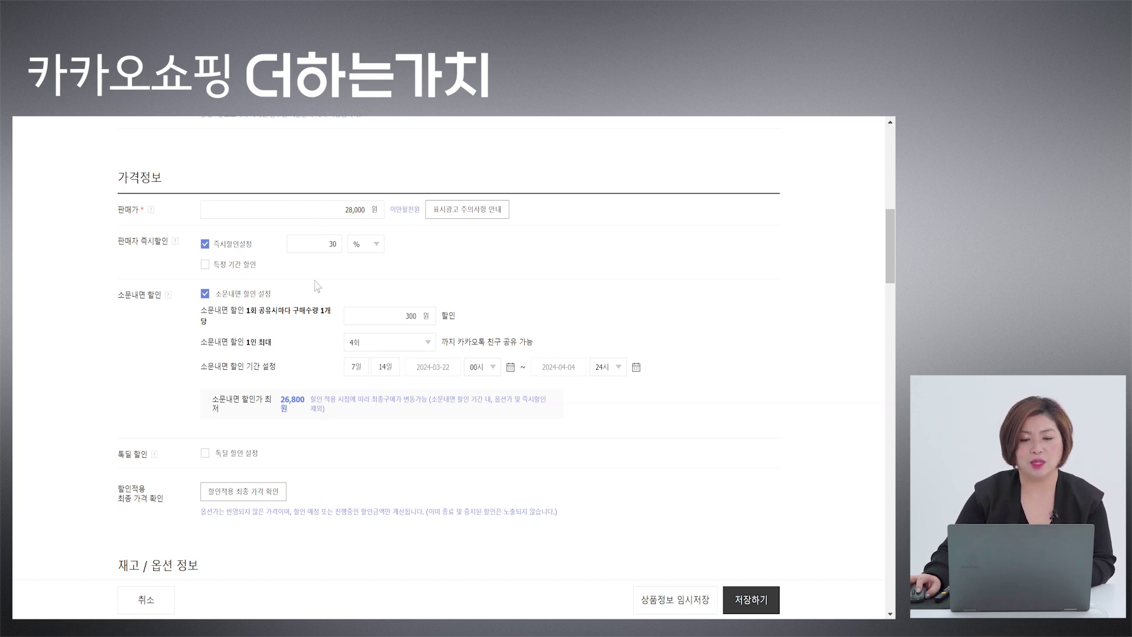
Turn off the seller's instant discount (즉시할인설정) in the price information.
left_click(234, 247)
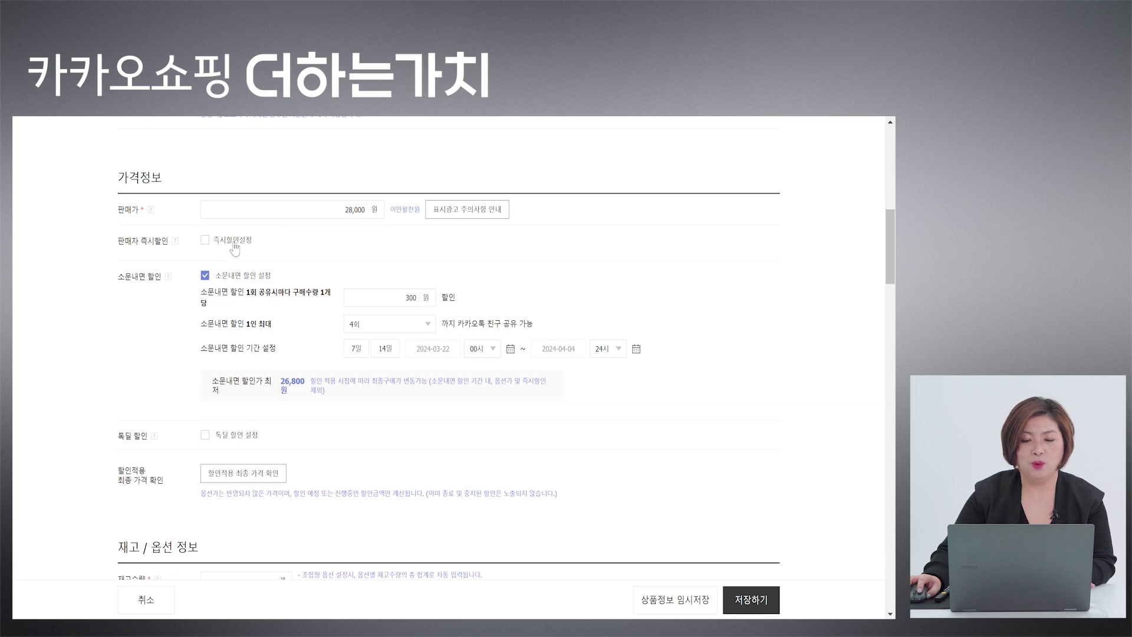
left_click(235, 246)
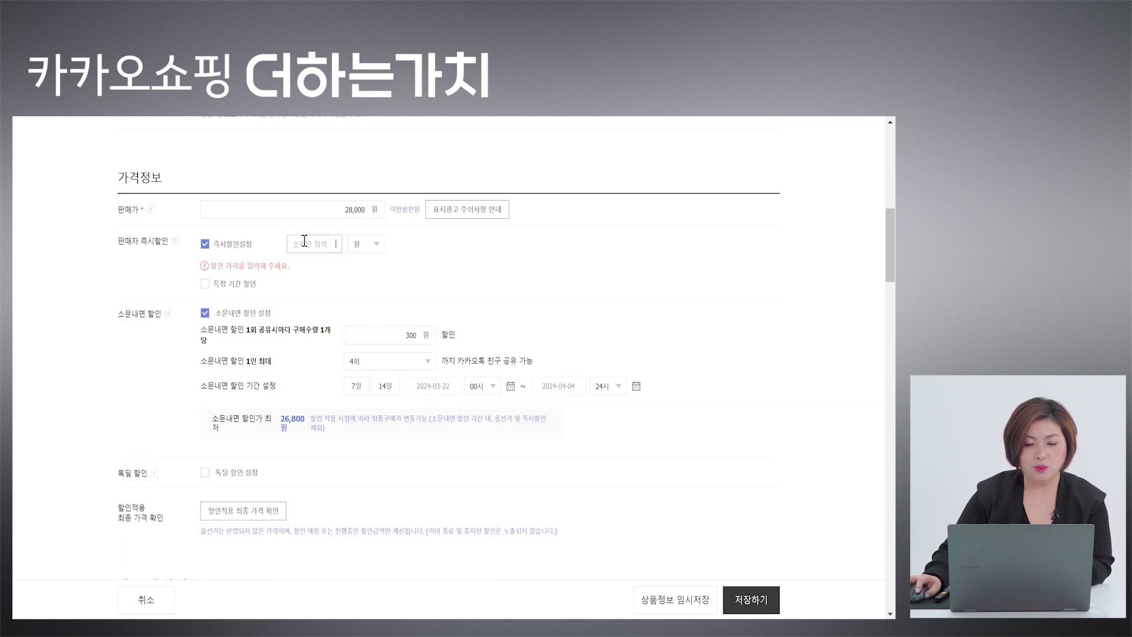
left_click(234, 243)
scroll(239, 376, "down", 1)
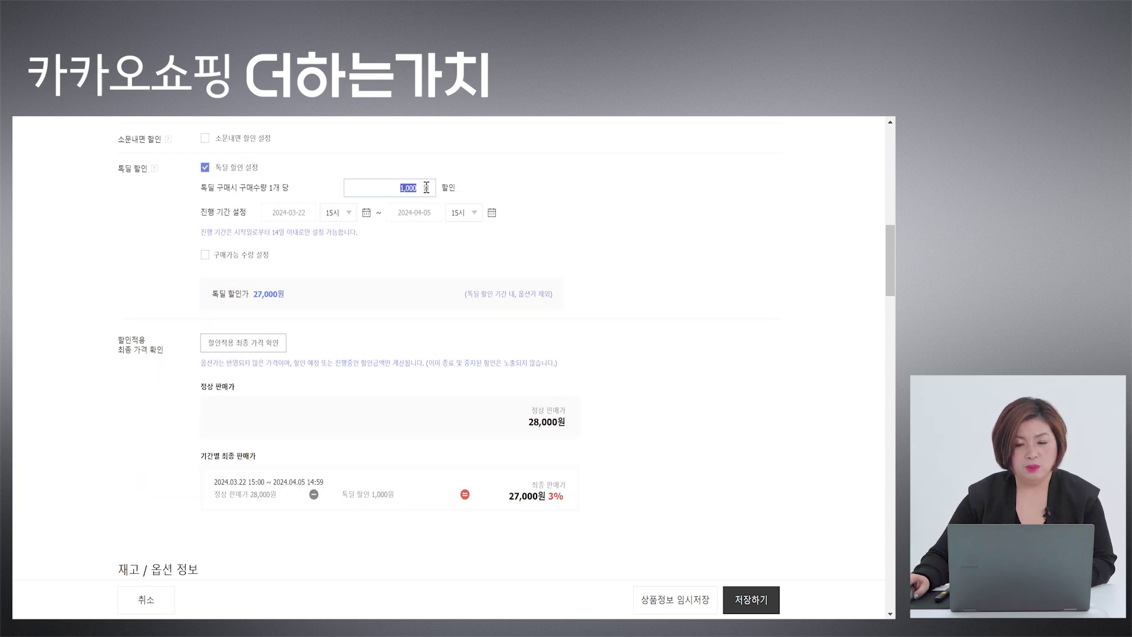
Clear the 톡딜 discount amount and set the start hour of its period to 17시.
key("BackSpace")
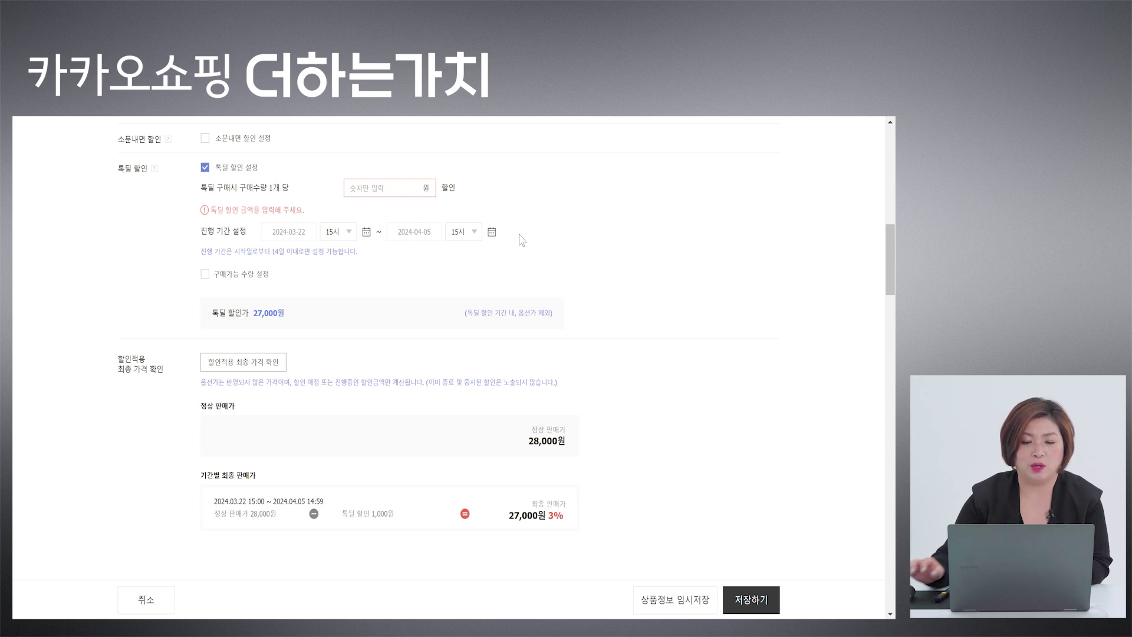
left_click(352, 239)
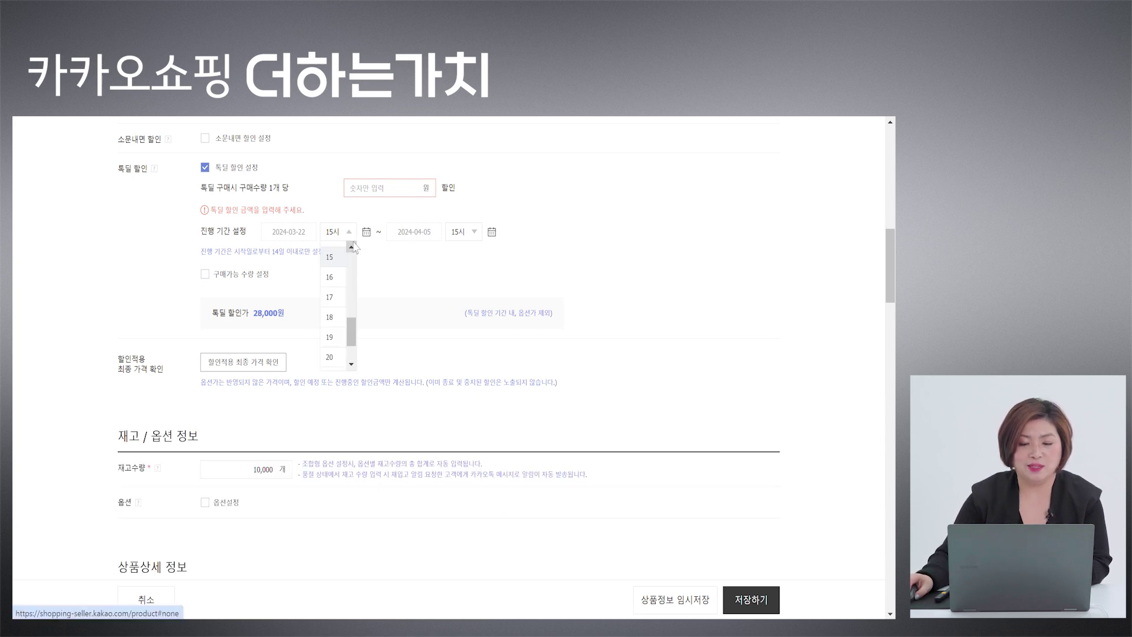
left_click(337, 310)
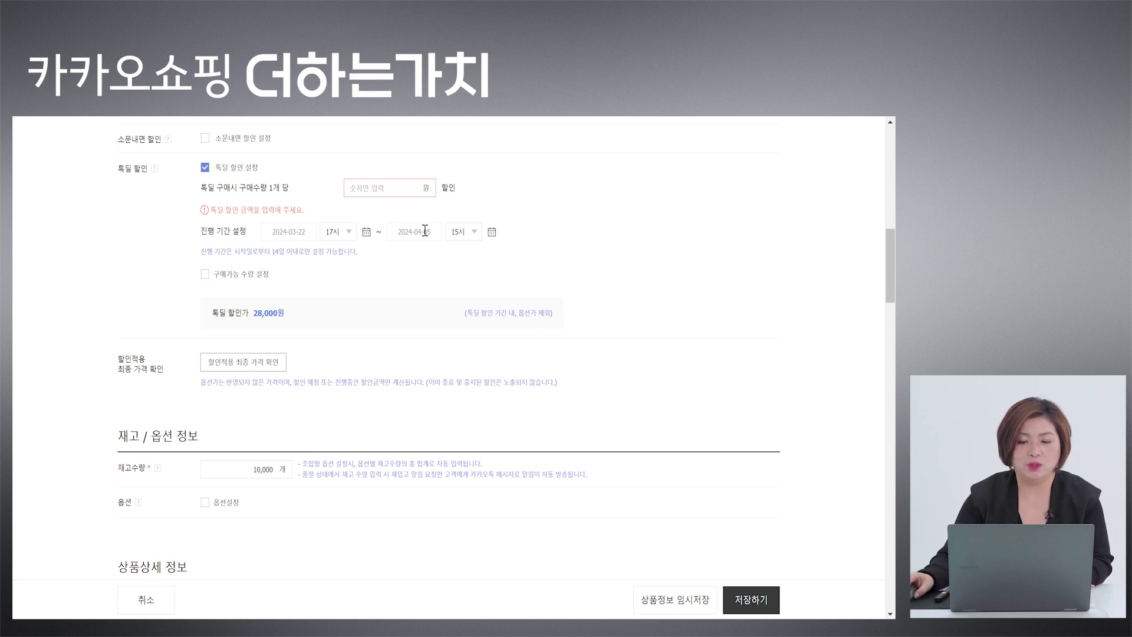
Set the 톡딜 discount per purchased item to 3,000원.
left_click(392, 192)
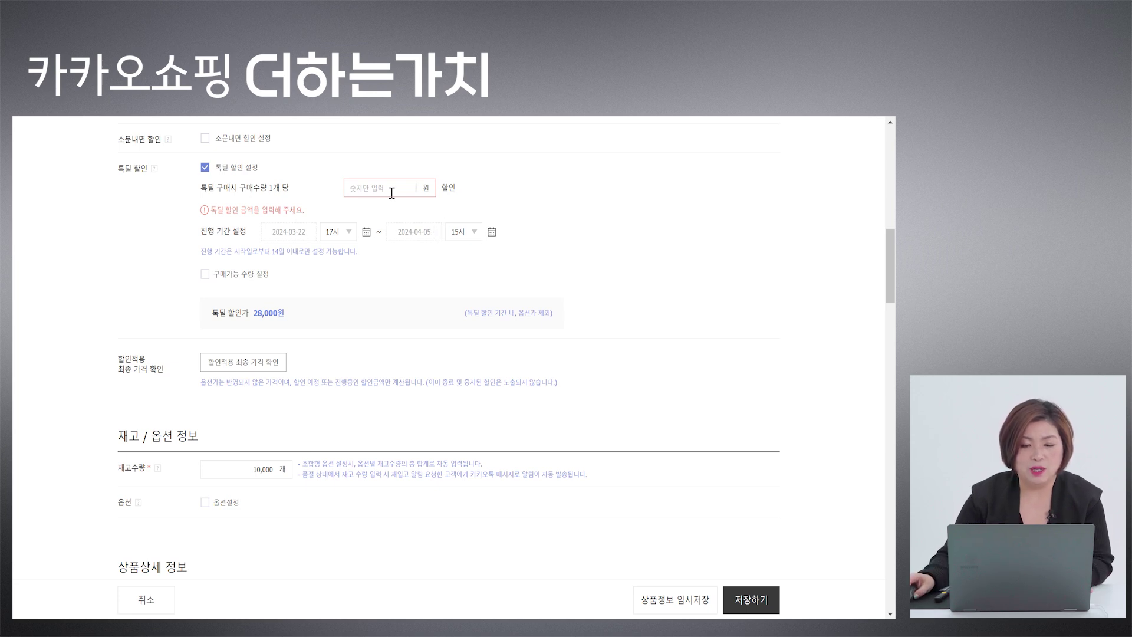
type("100")
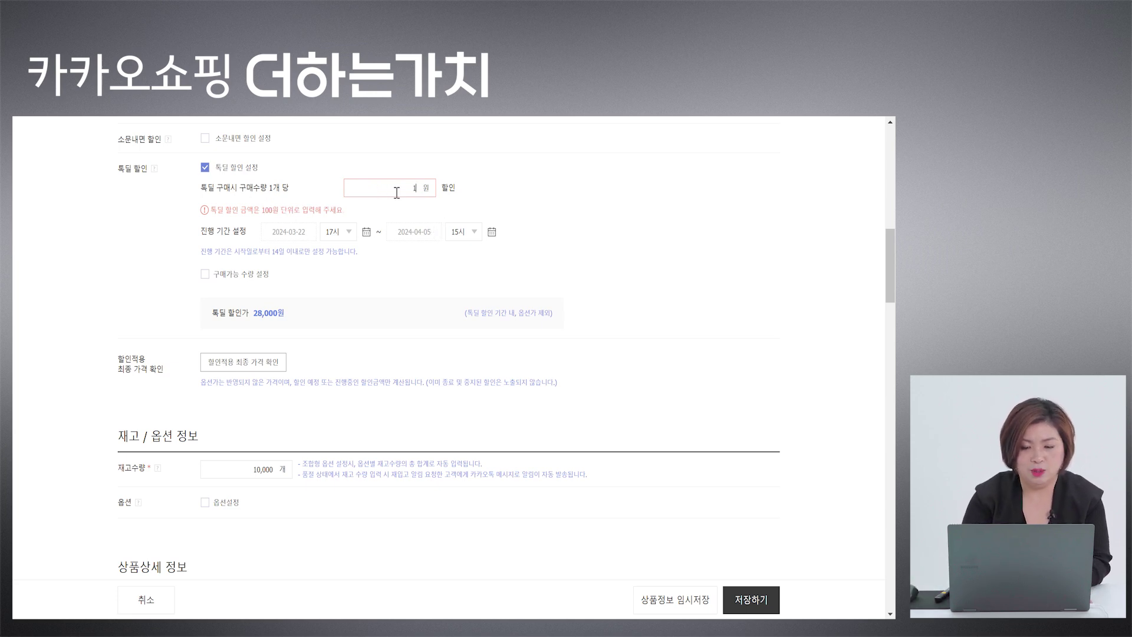
key("BackSpace")
key("BackSpace")
key("BackSpace")
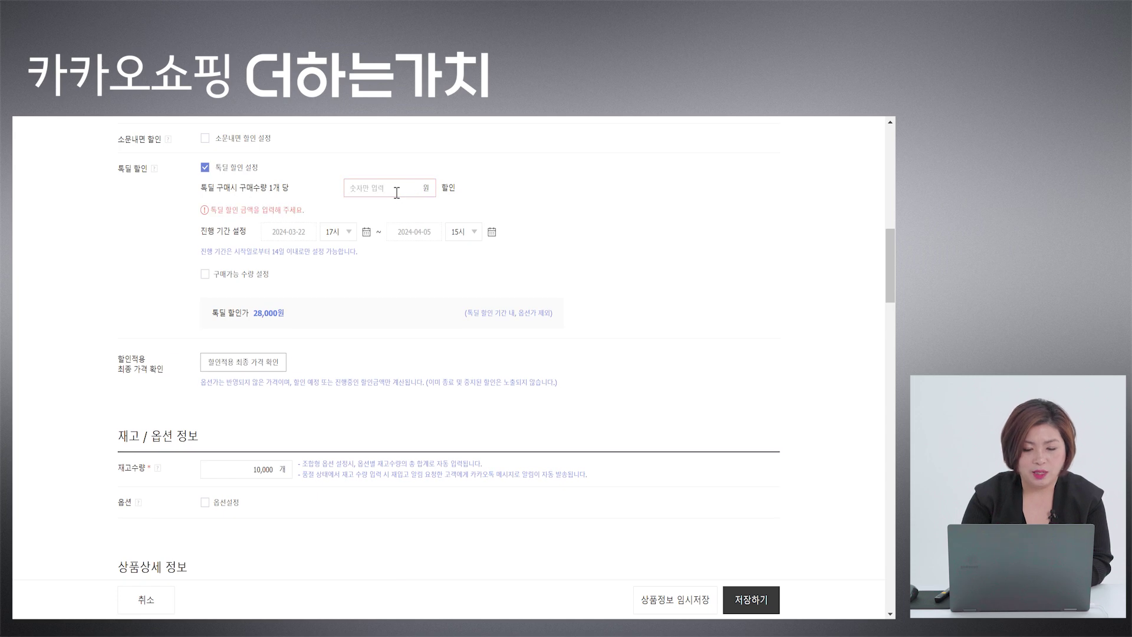
type("3")
key("BackSpace")
type("3000")
scroll(396, 193, "up", 1)
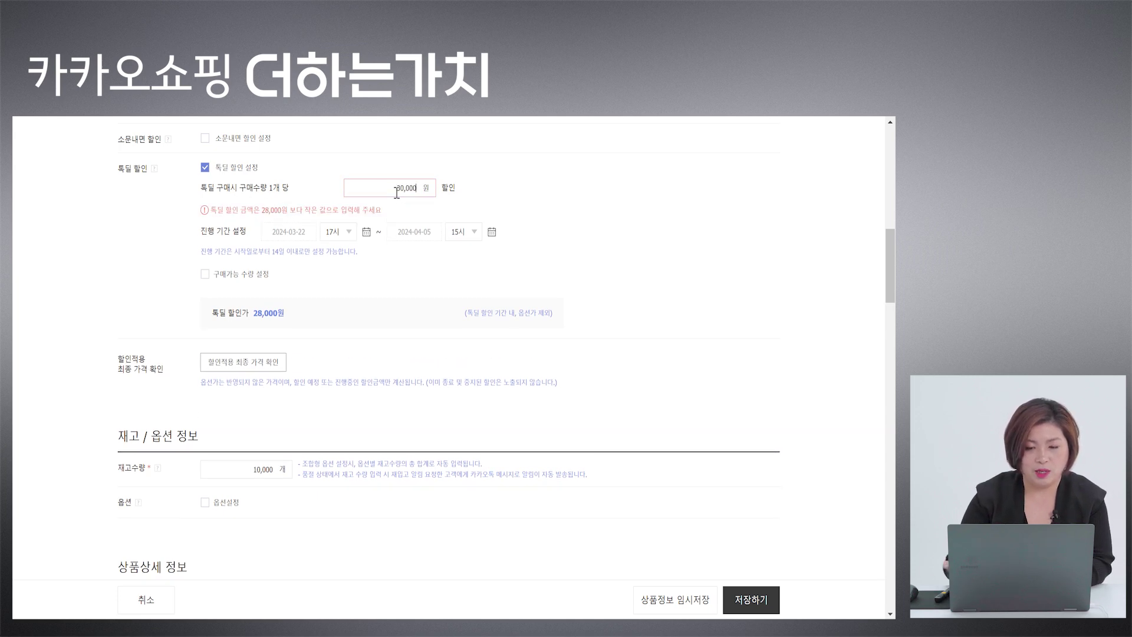
left_click(400, 252)
scroll(400, 252, "up", 3)
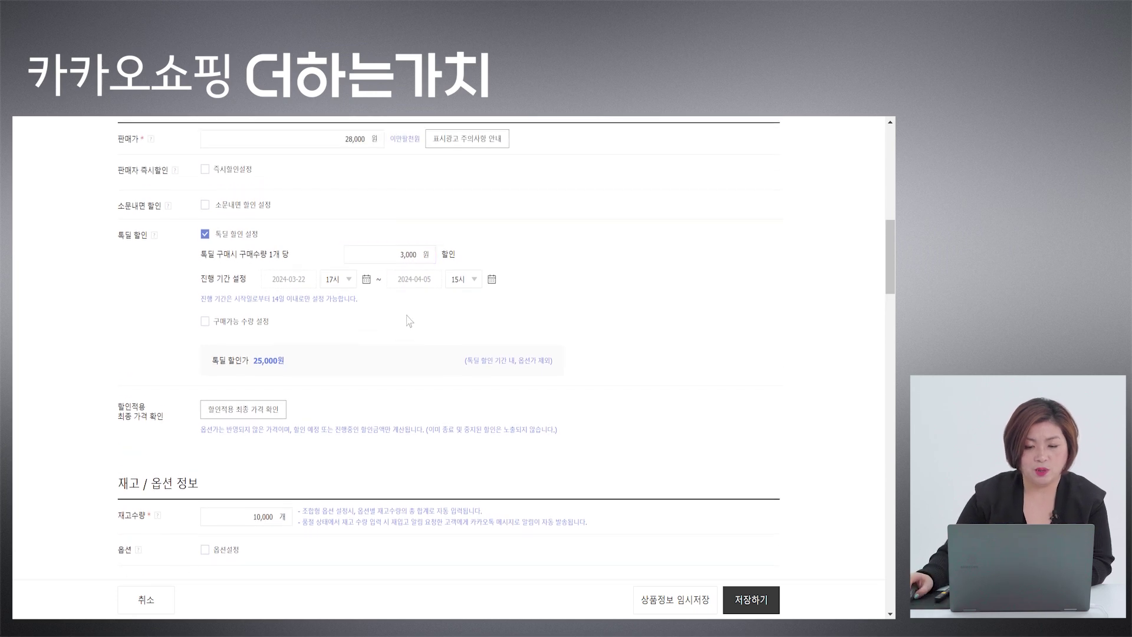
Change the 톡딜 discount per purchased item to 3,100원.
left_click_drag(384, 256, 444, 259)
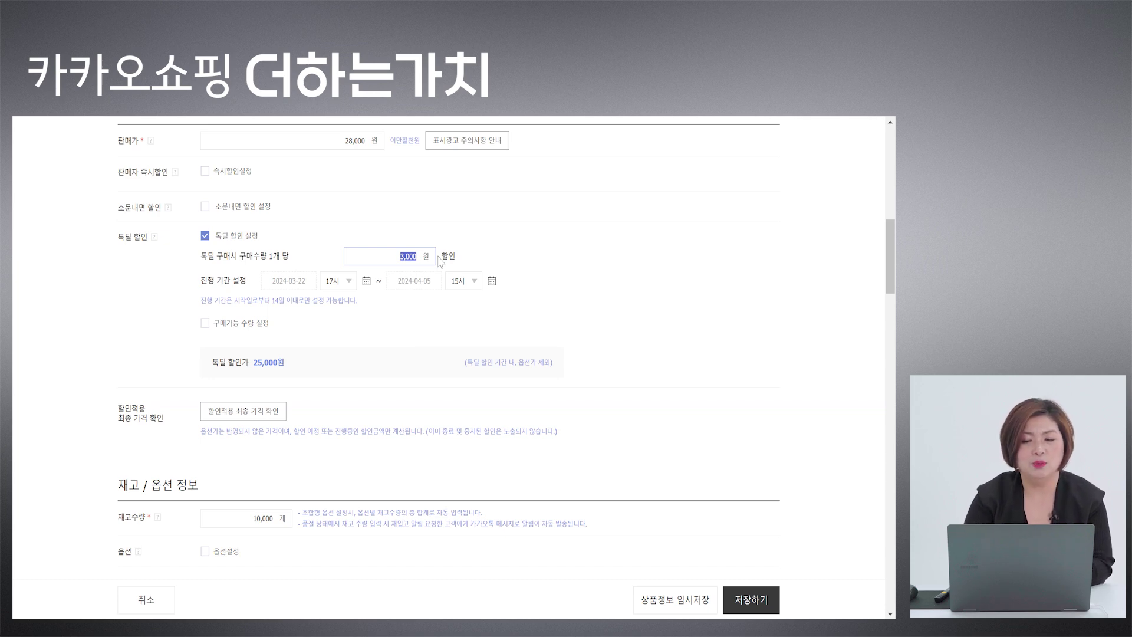
type("2")
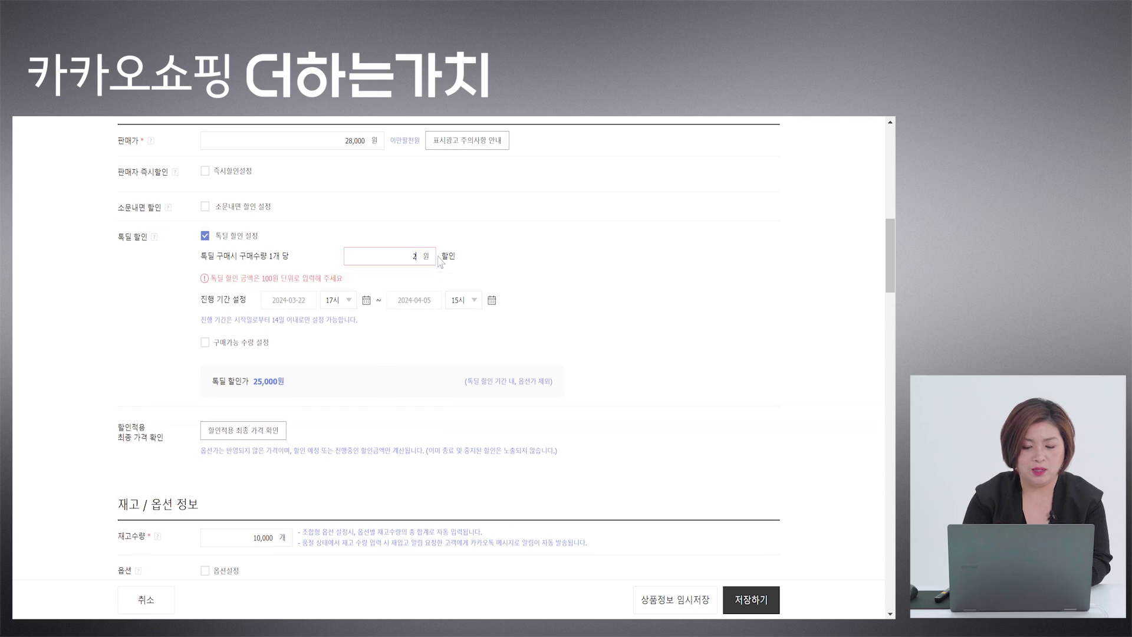
key("BackSpace")
type("3100")
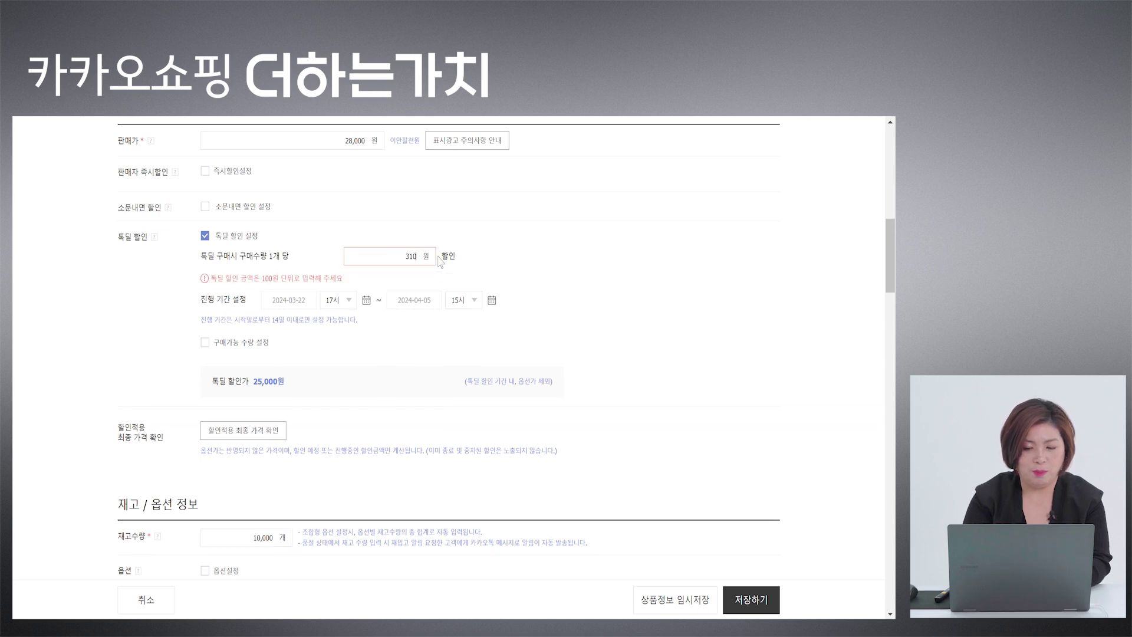
left_click(320, 341)
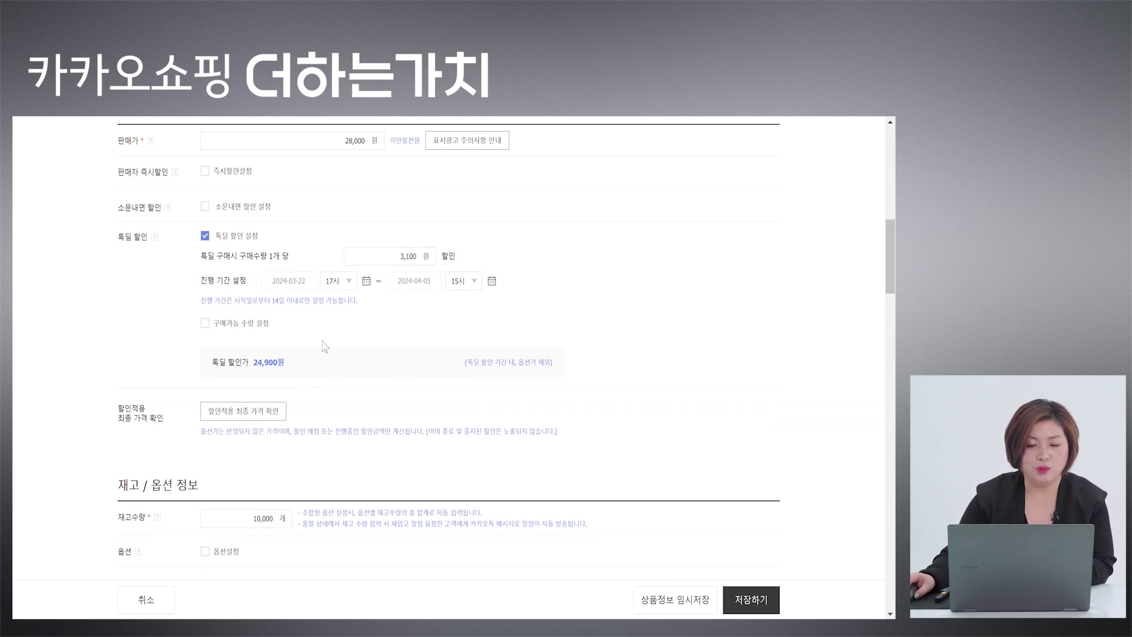
Enable the purchasable quantity limit (구매가능 수량 설정) for the 톡딜 discount and enter 20,000개.
left_click(250, 325)
scroll(314, 347, "down", 1)
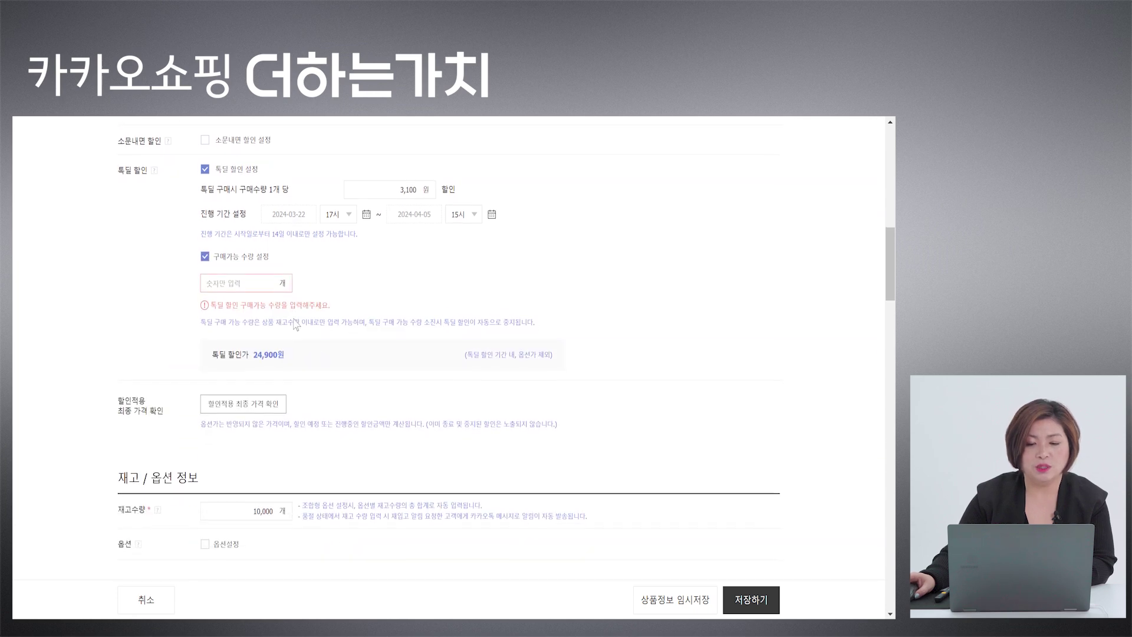
scroll(294, 407, "down", 1)
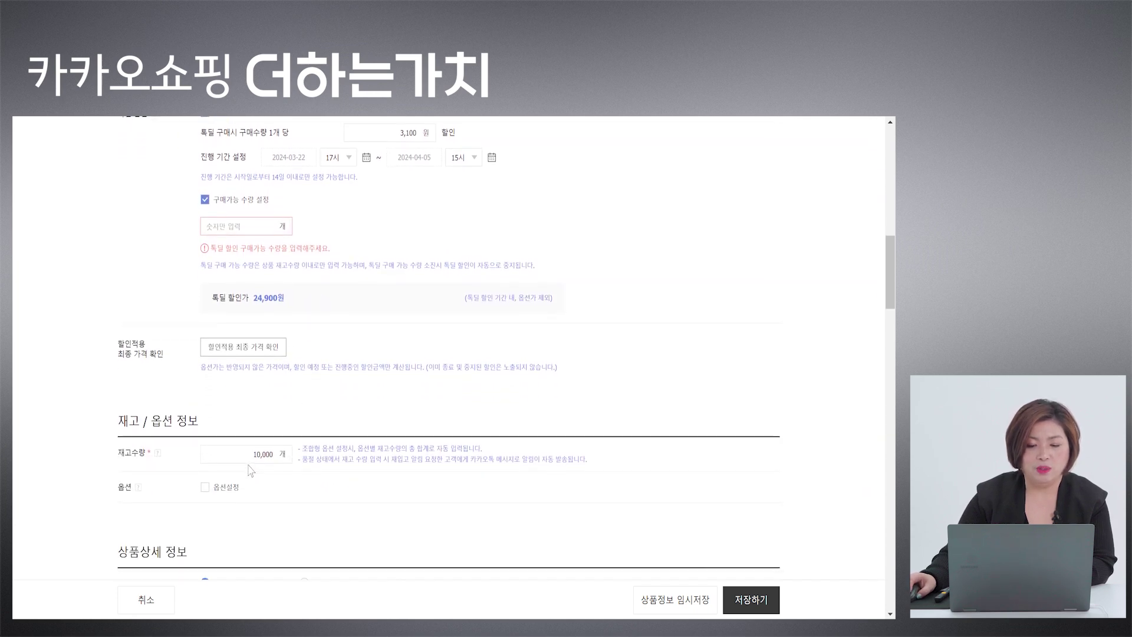
left_click_drag(252, 448, 283, 444)
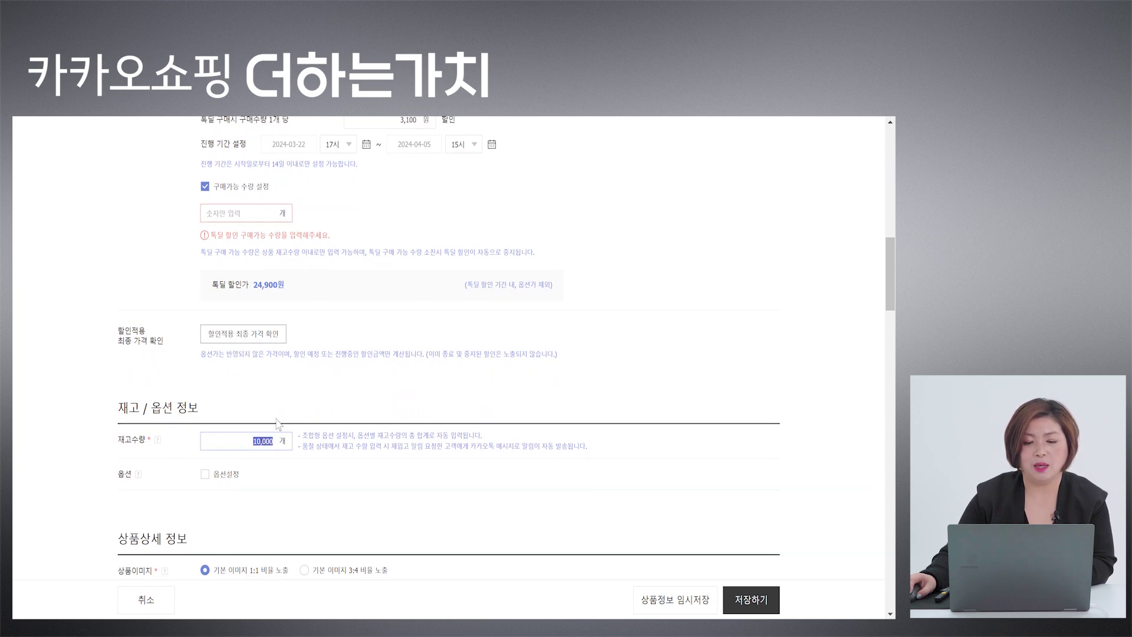
left_click(252, 212)
type("200000")
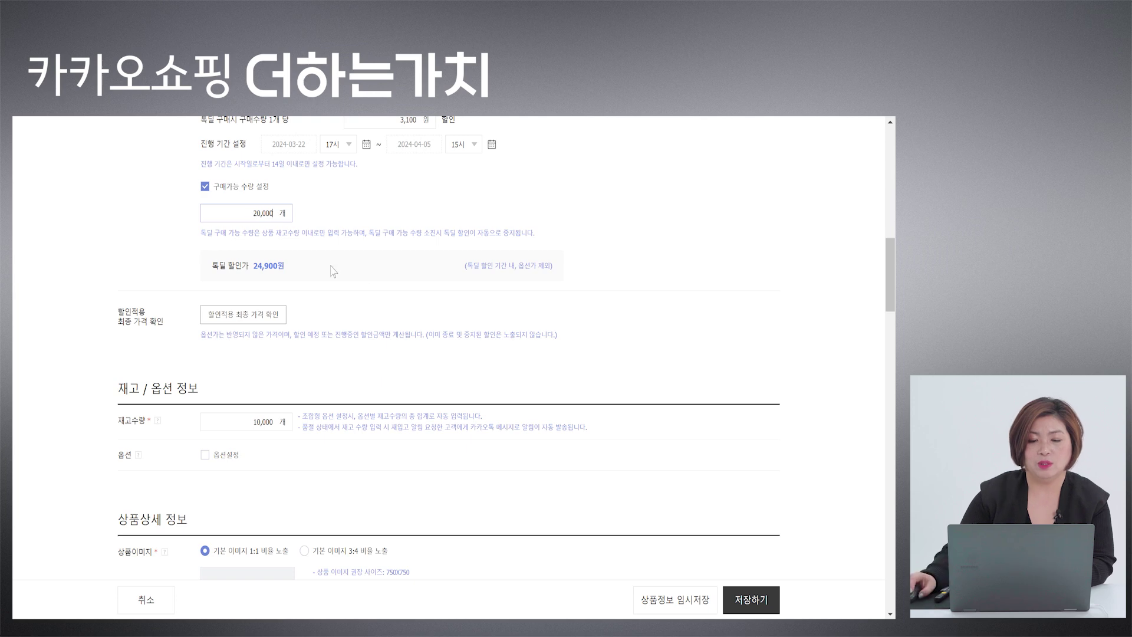
left_click(401, 321)
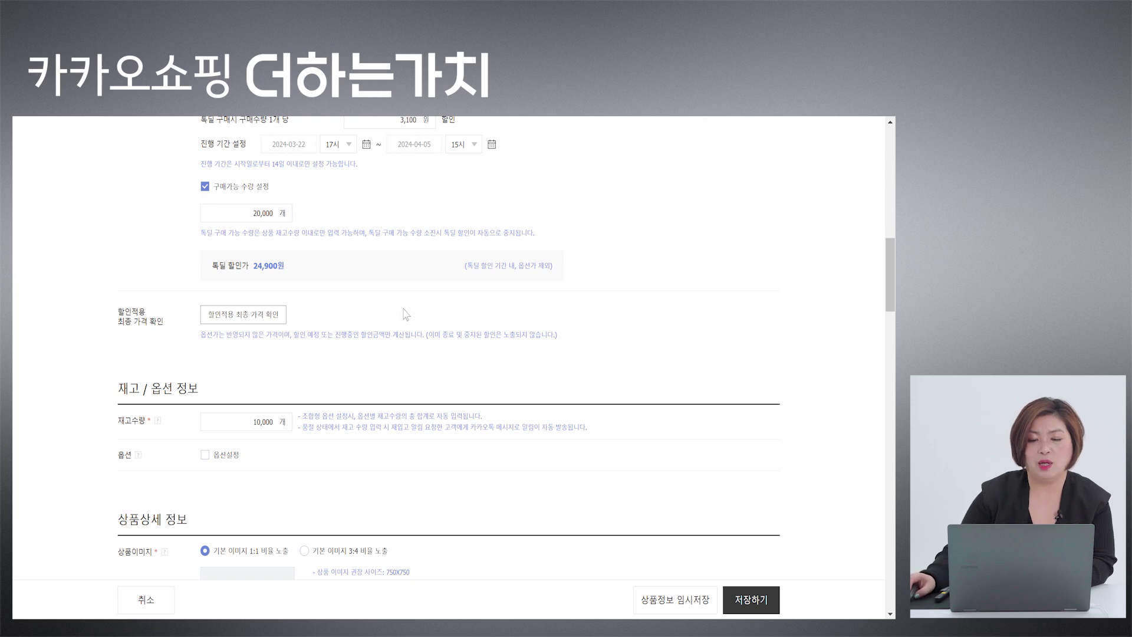
left_click_drag(118, 389, 199, 389)
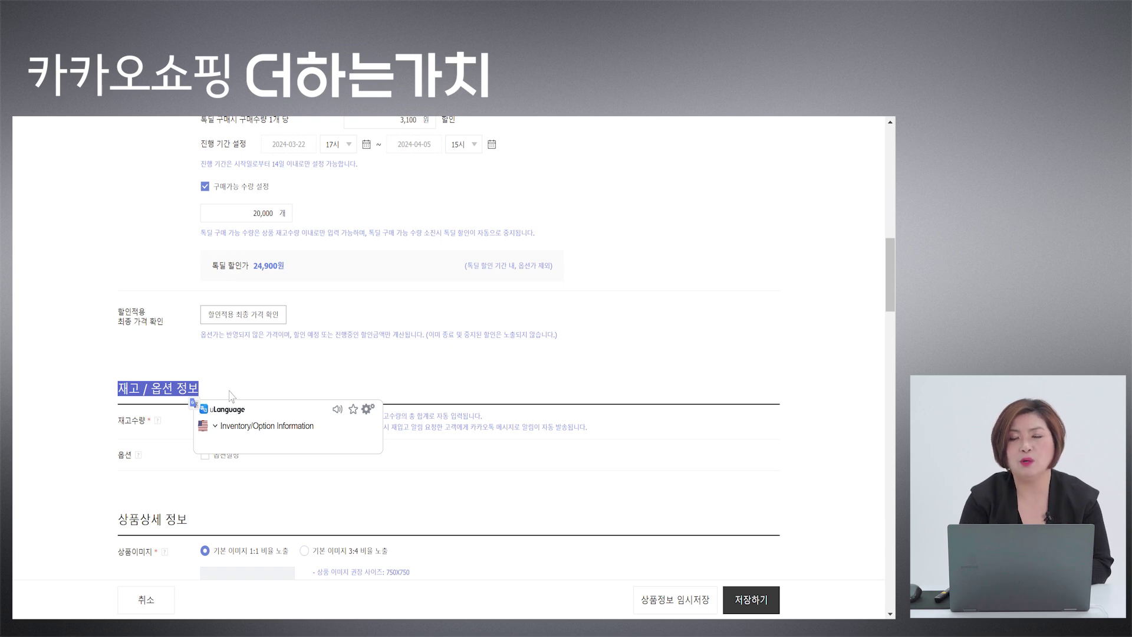
left_click(276, 383)
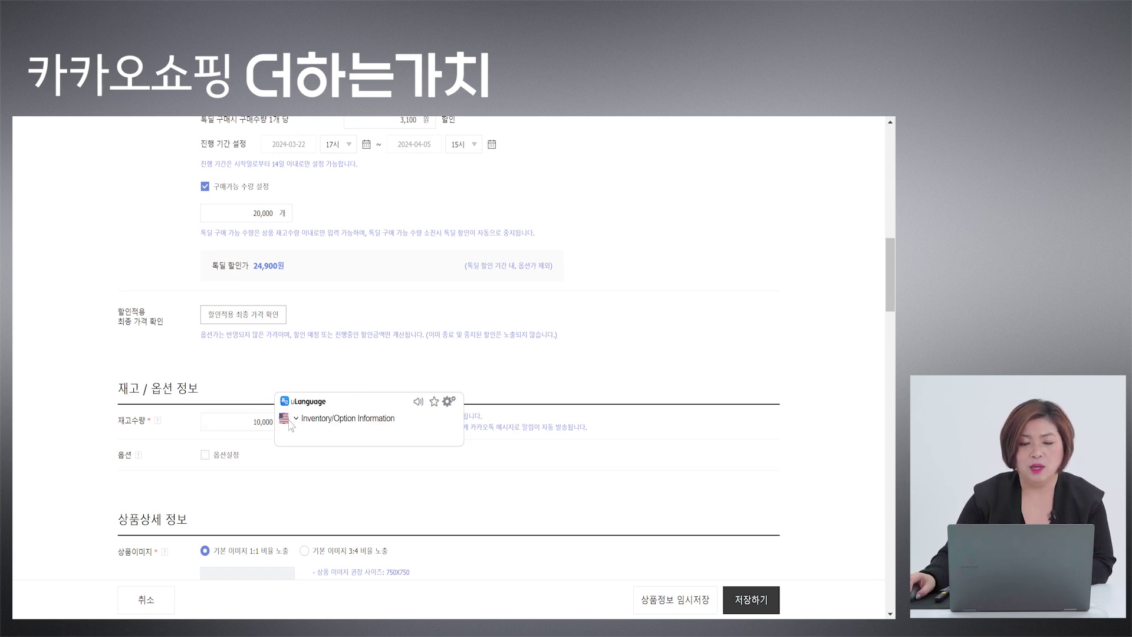
left_click(245, 464)
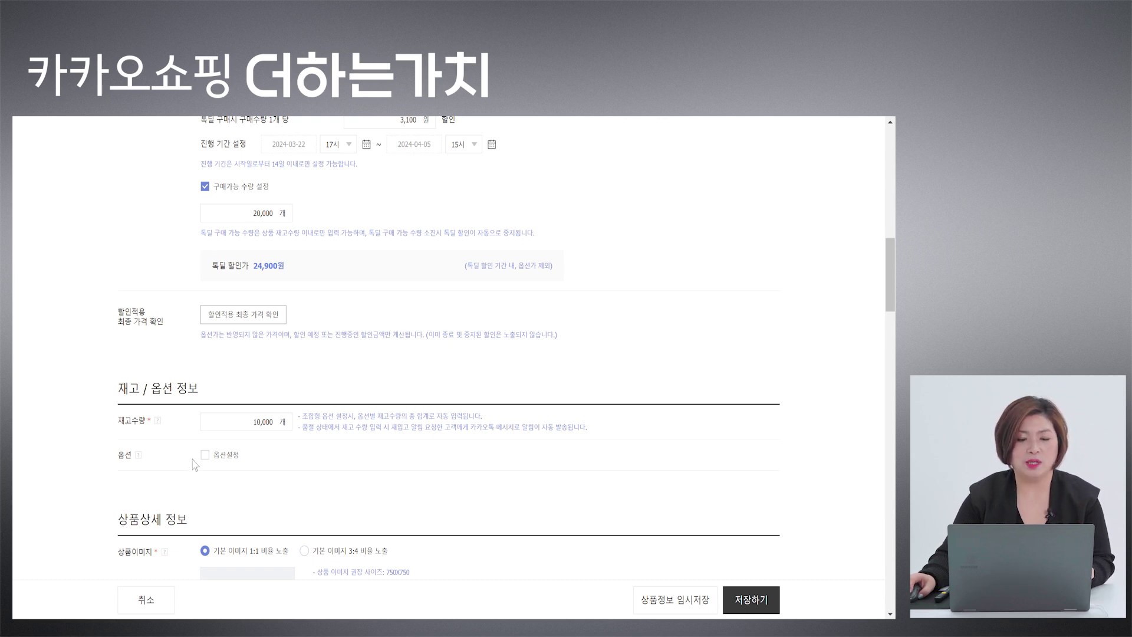
Set the purchasable quantity of the 톡딜 discount to 5,000개.
left_click_drag(224, 422, 285, 424)
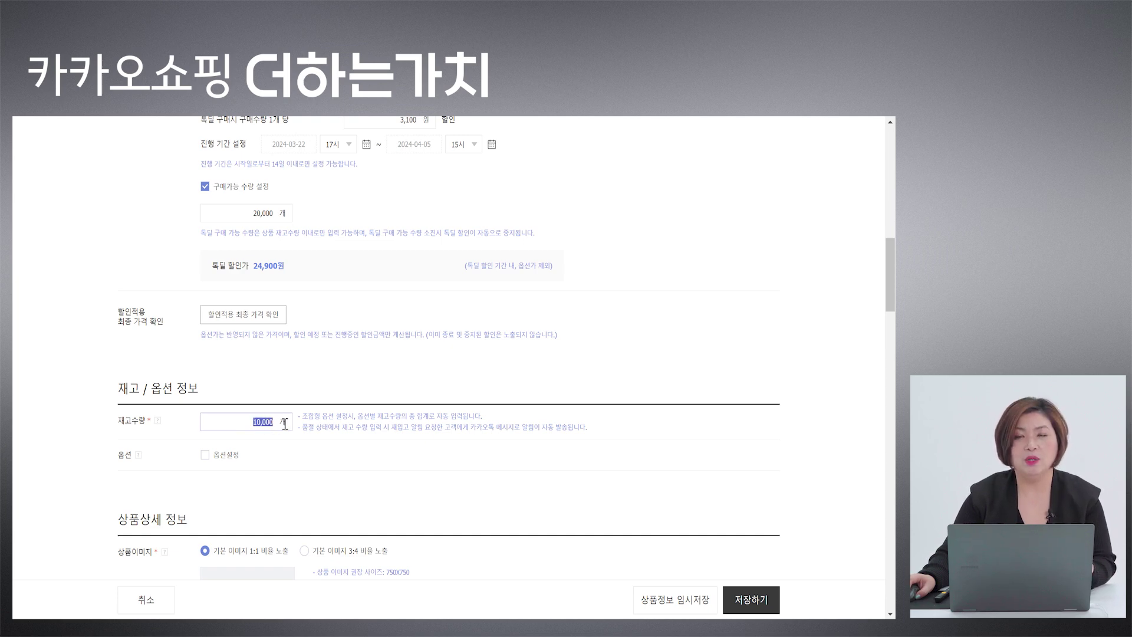
left_click_drag(248, 217, 275, 222)
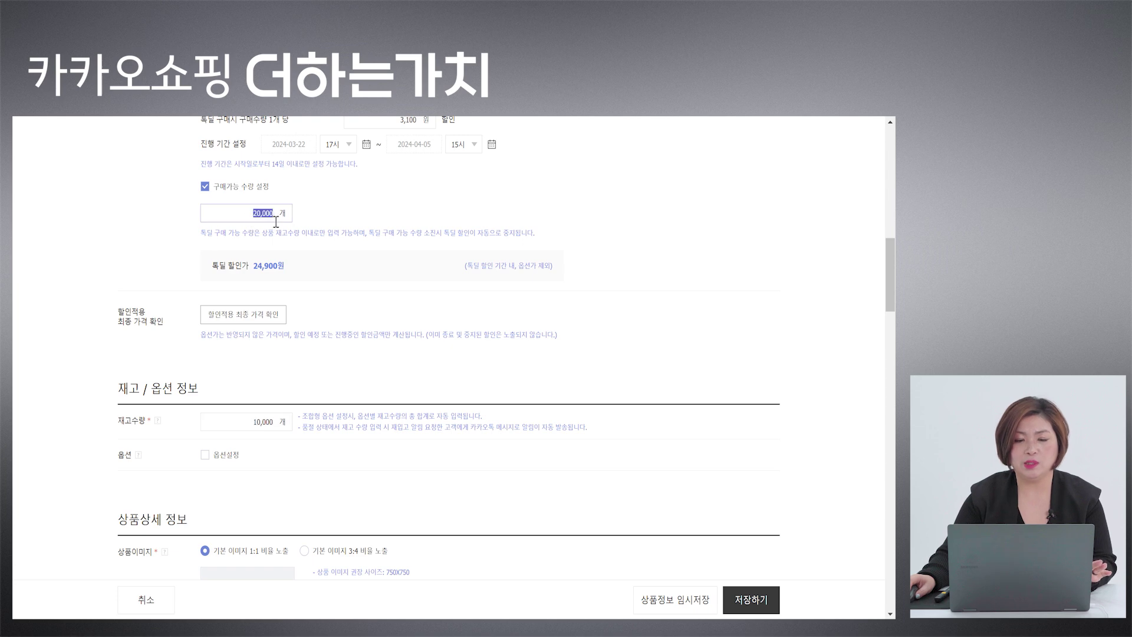
type("5000")
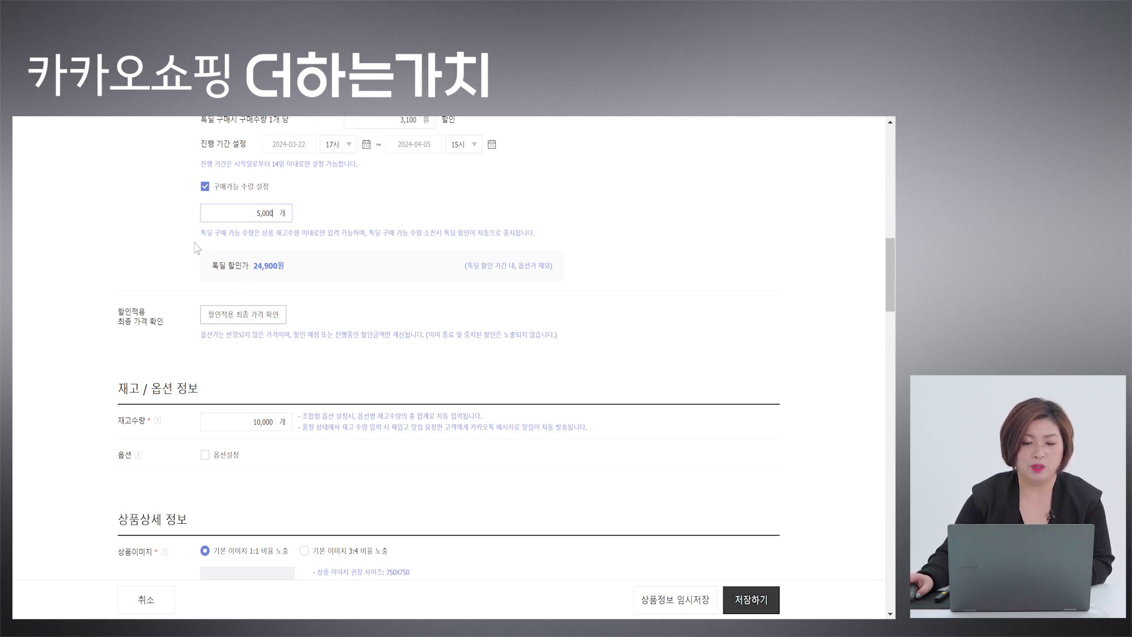
Turn off the 톡딜 purchasable quantity limit (구매가능 수량 설정) and display the final price after discounts.
left_click(212, 190)
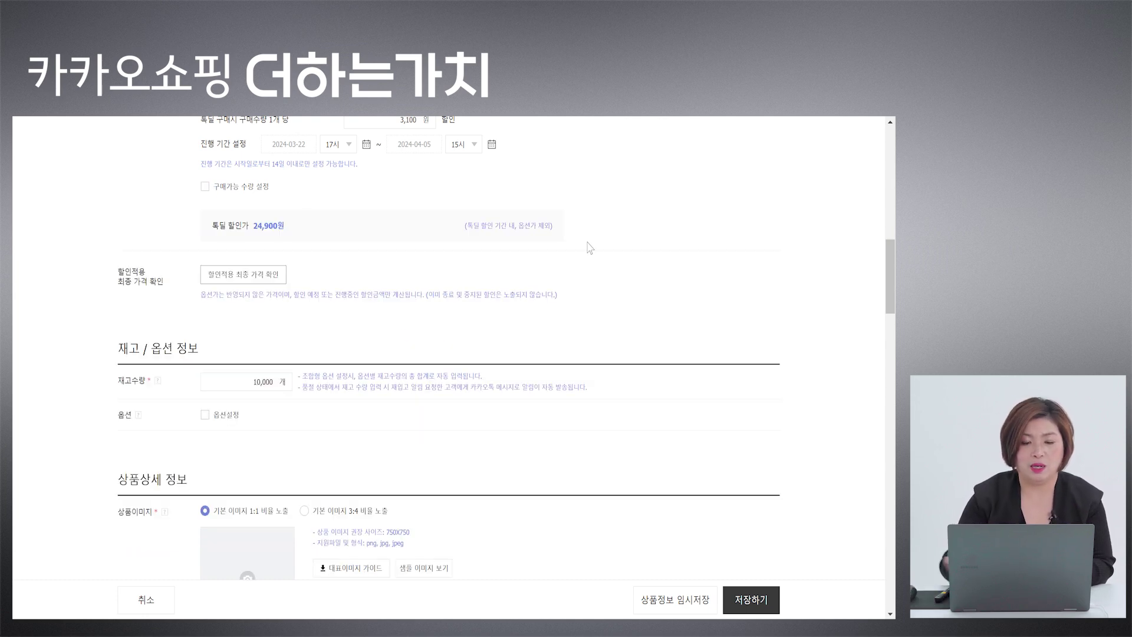
left_click(246, 279)
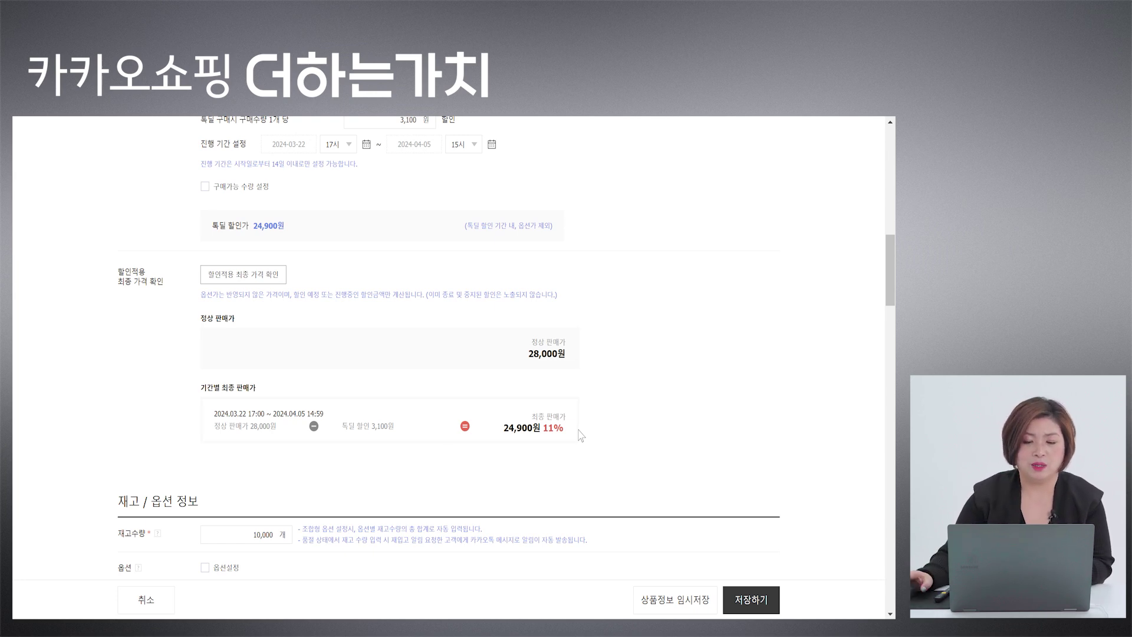
scroll(372, 458, "down", 1)
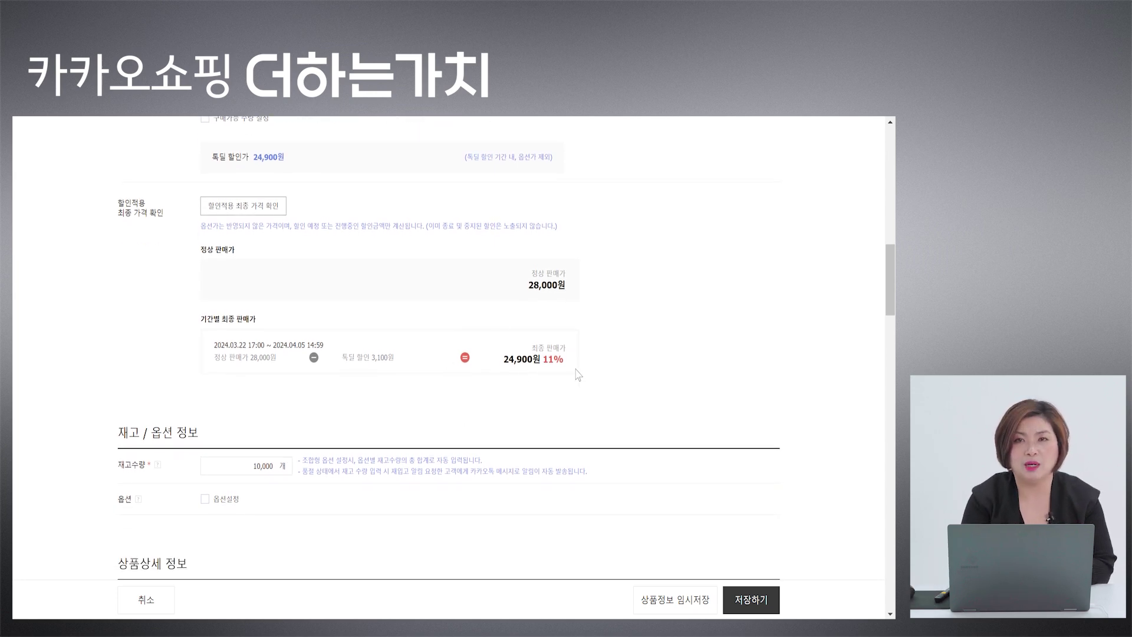
Enable product options (옵션설정) and copy the options of the registered 감귤 5kg, 10kg product, confirming the selection.
scroll(577, 389, "down", 2)
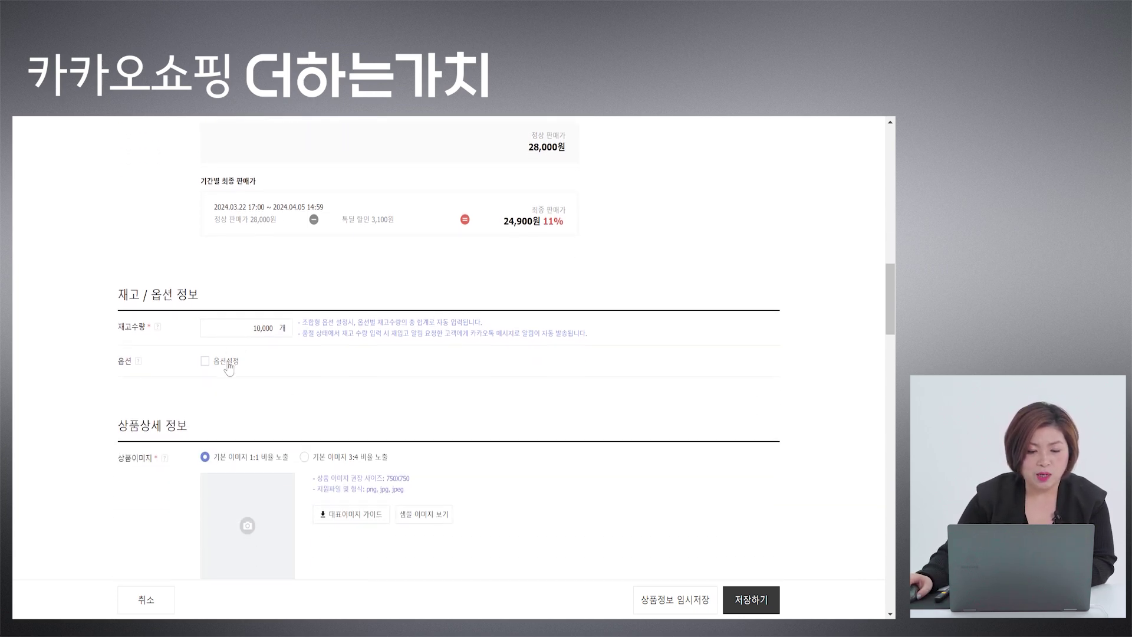
left_click(228, 365)
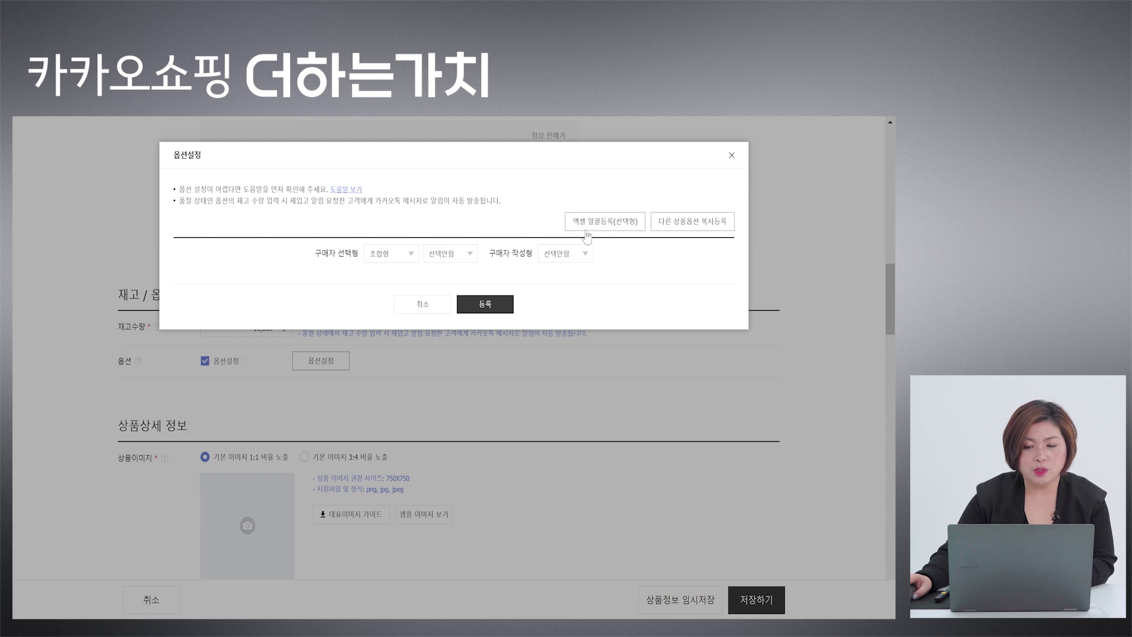
left_click(686, 229)
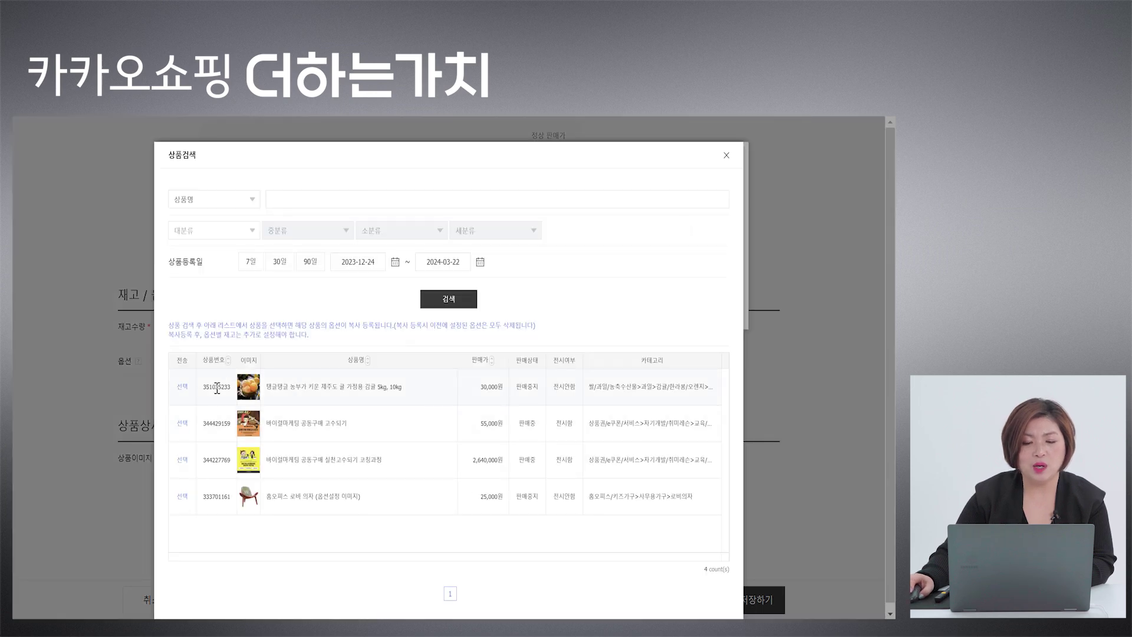
left_click(182, 387)
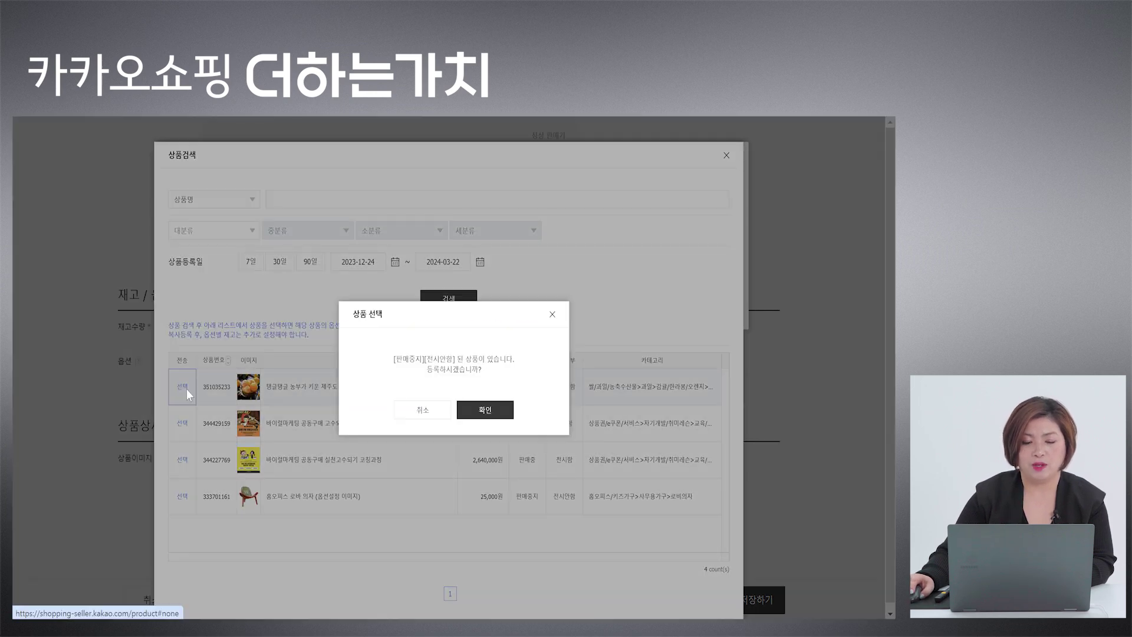
left_click(508, 415)
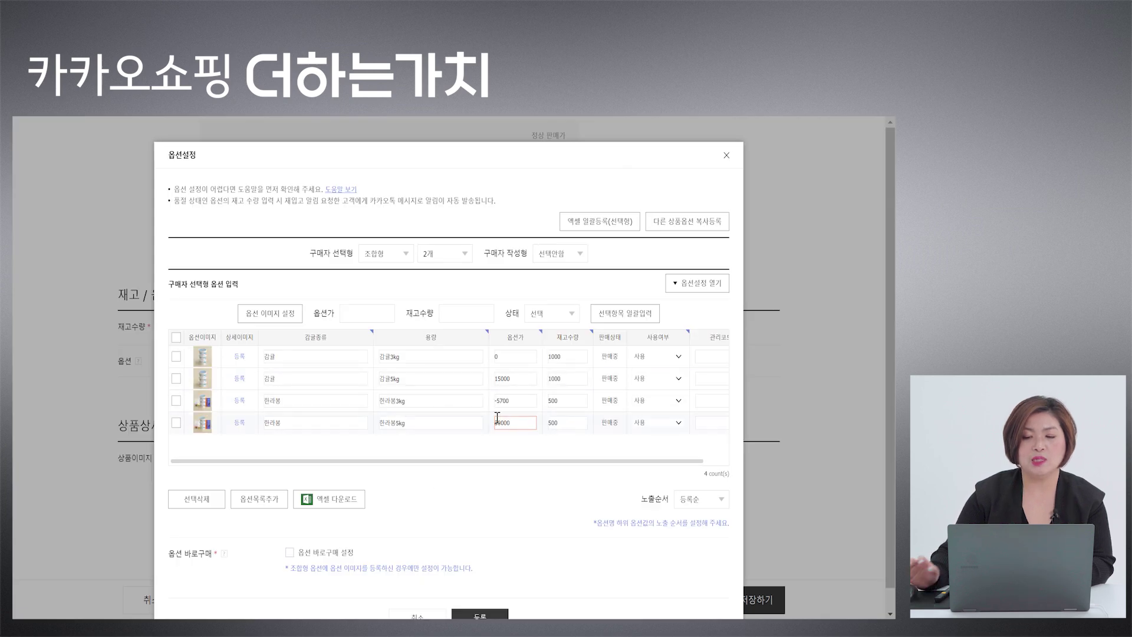
mouse_move(497, 417)
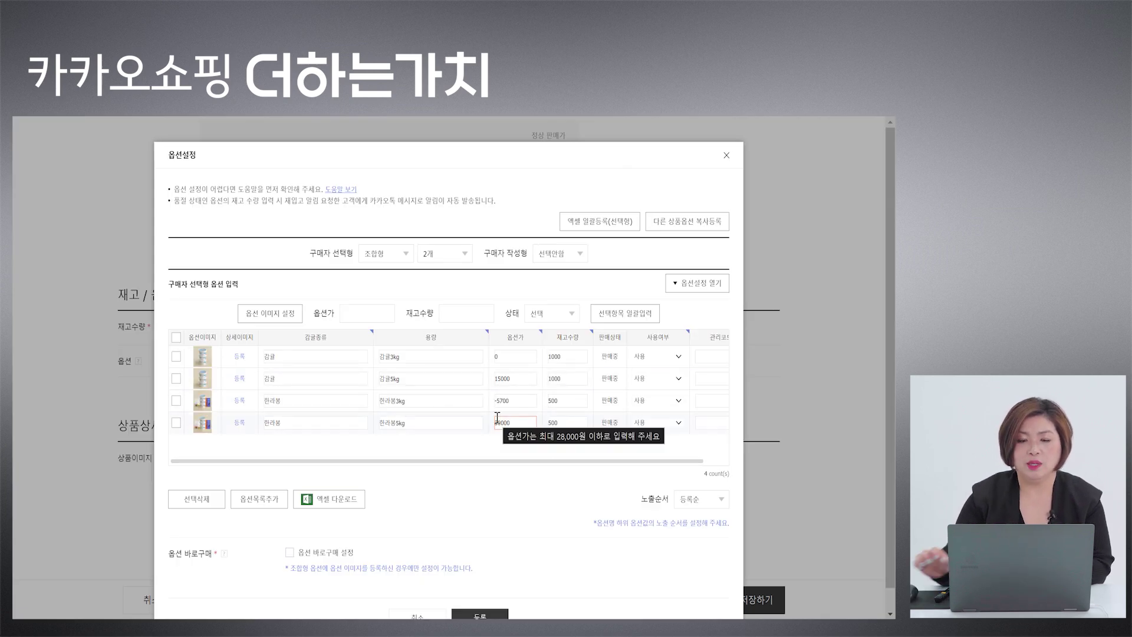
Keep the copied options' 구매자 선택형 as 조합형 and choose 2개 for 구매자 작성형.
left_click(374, 255)
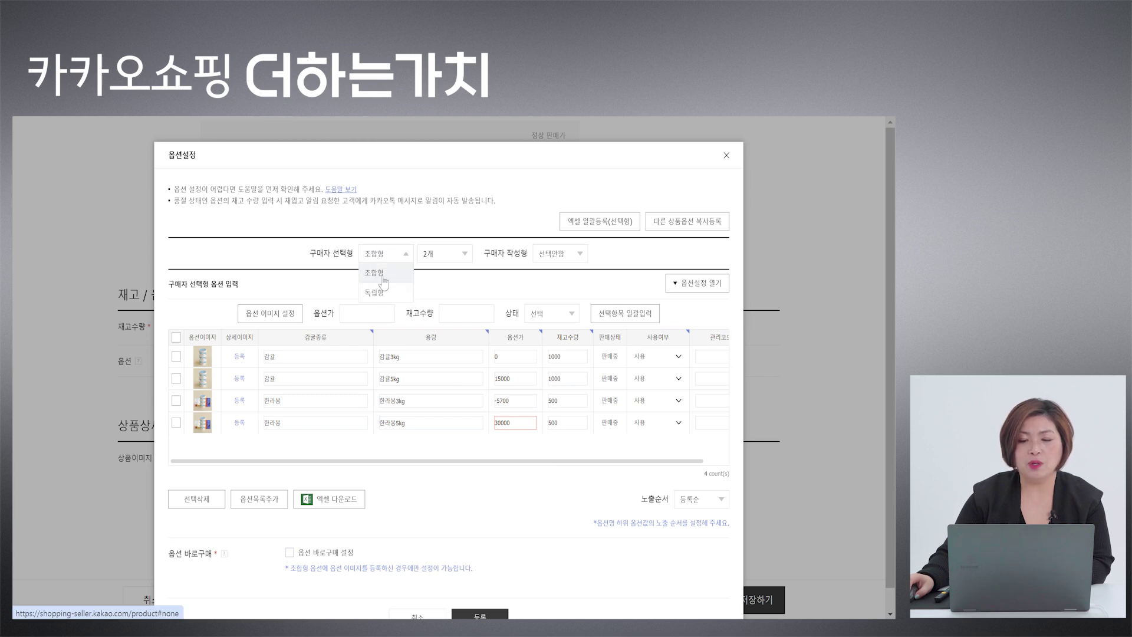
left_click(384, 279)
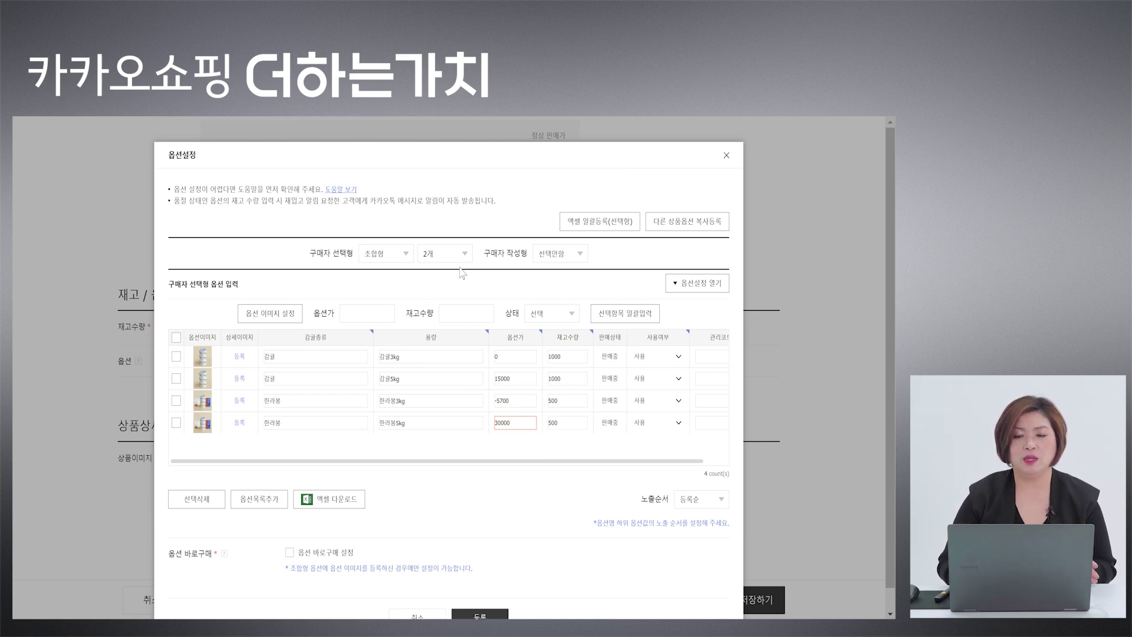
left_click(553, 259)
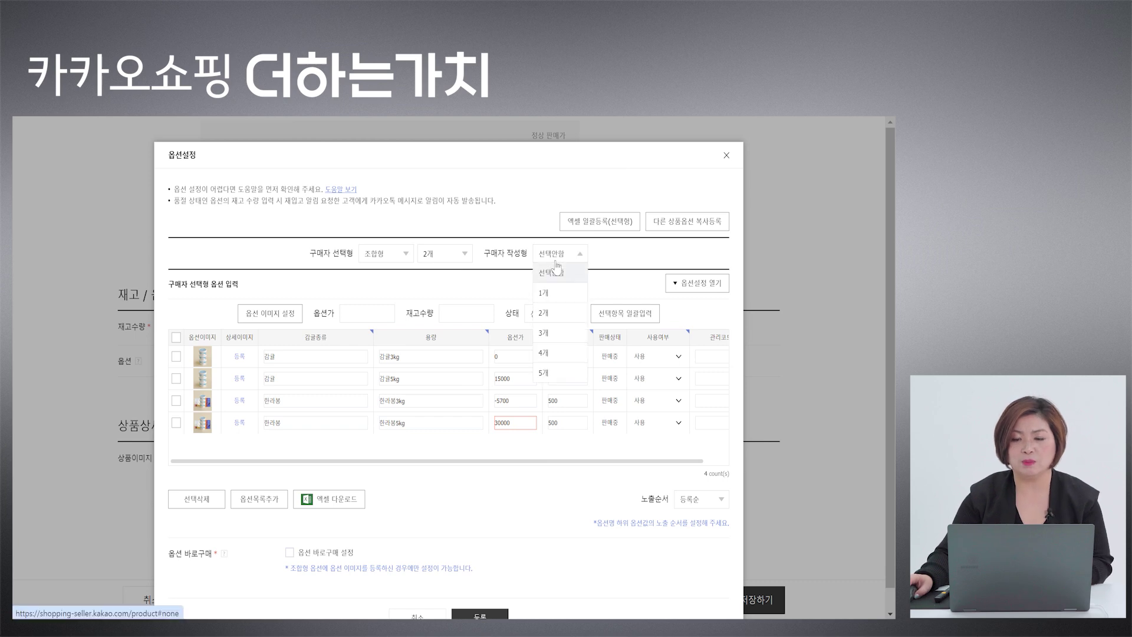
left_click(552, 313)
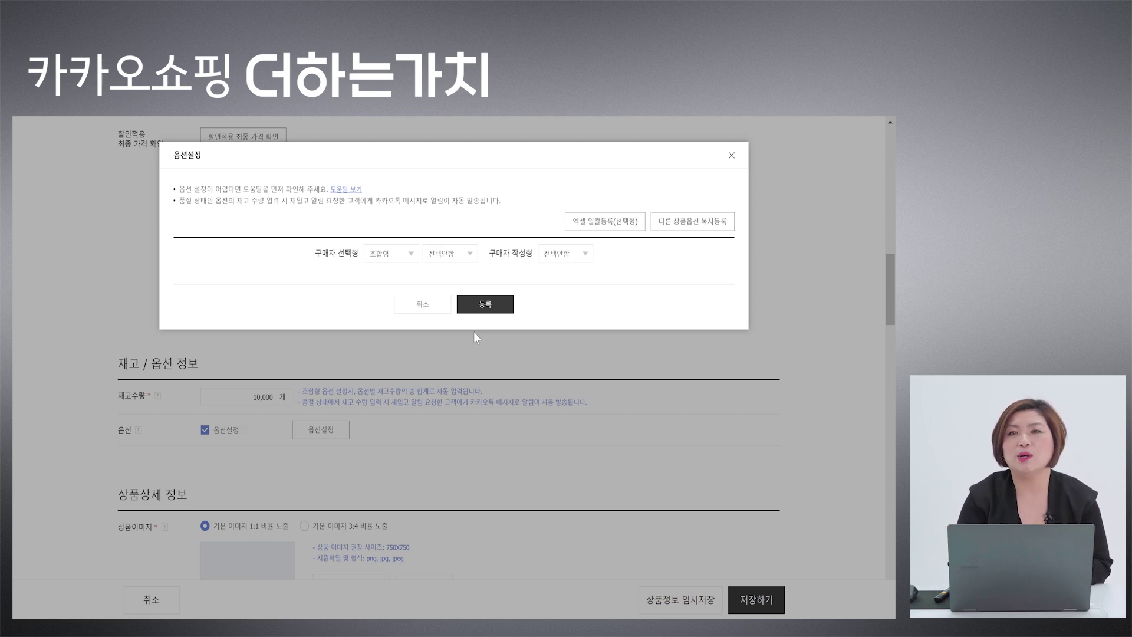
Set the 구매자 선택형 options to 조합형 with 2개 option groups.
left_click(383, 260)
left_click(393, 281)
left_click(442, 259)
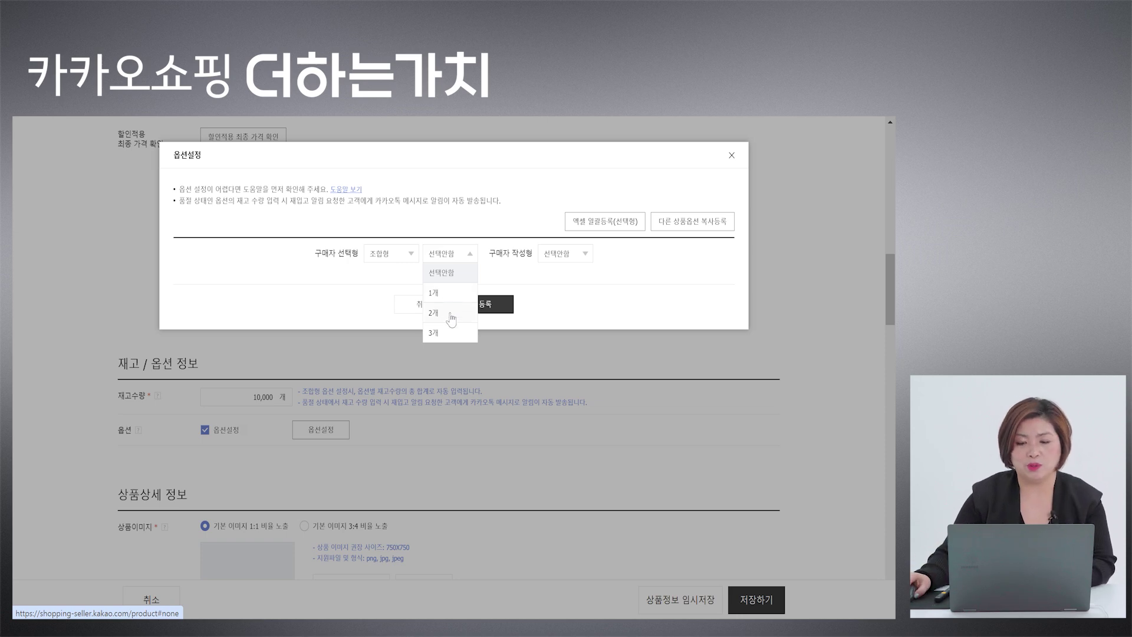
left_click(446, 312)
Name the two option groups 컬러 and 사이즈.
left_click(274, 332)
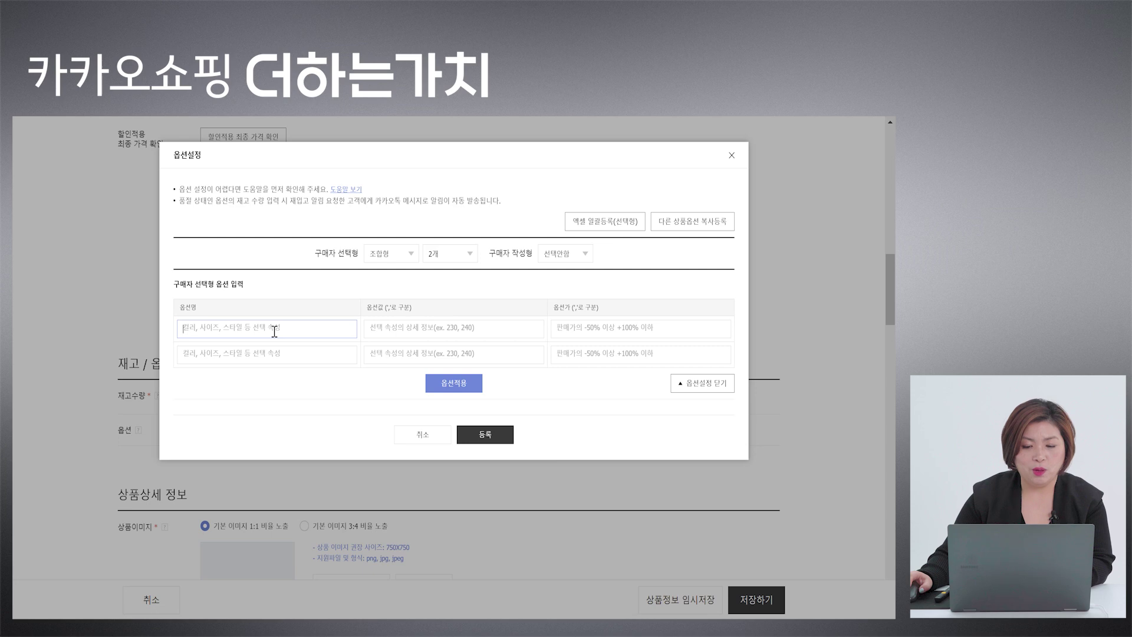
type("컬러")
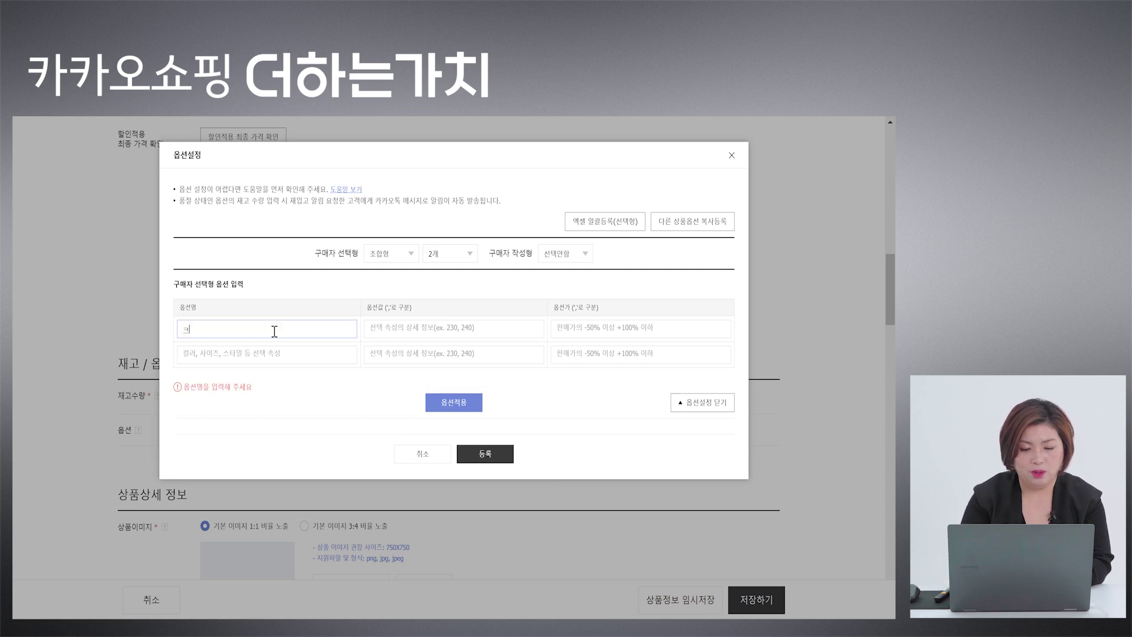
left_click(265, 353)
type("사이즈")
Enter the option values 빨강,파랑,검정 for 컬러 and S,M,L,XL for 사이즈.
left_click(393, 325)
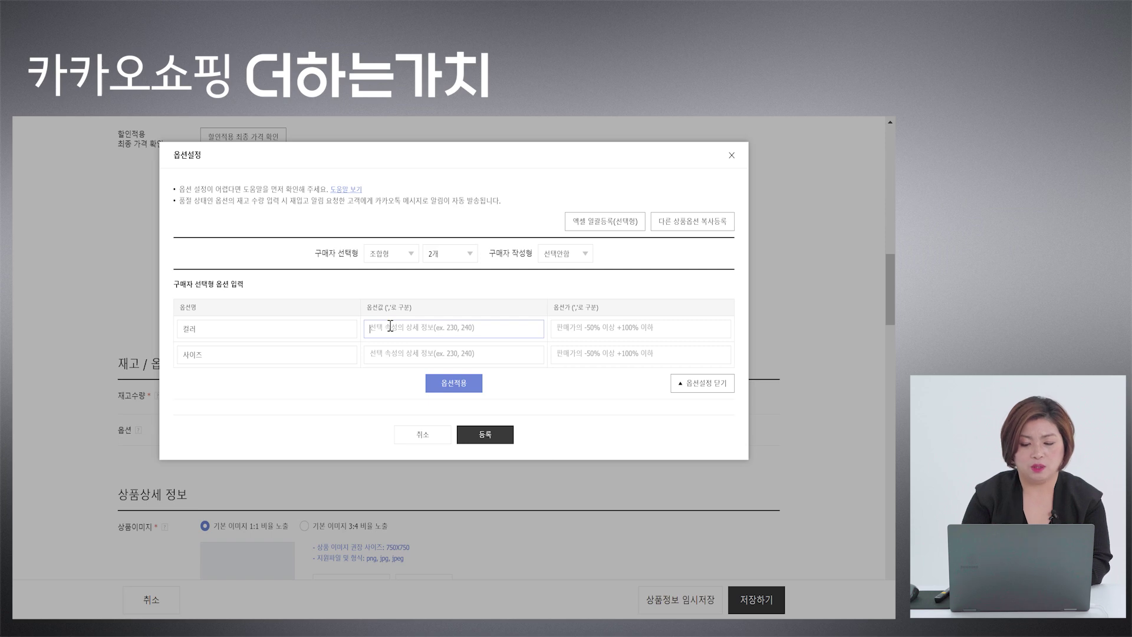
type("빨강,")
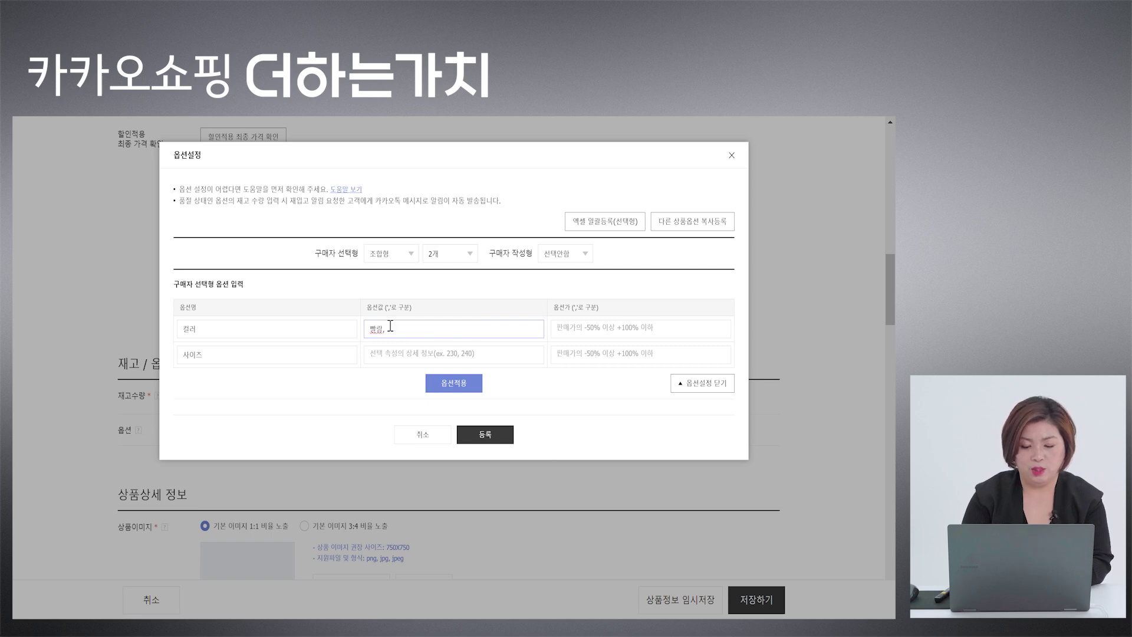
type("파랑")
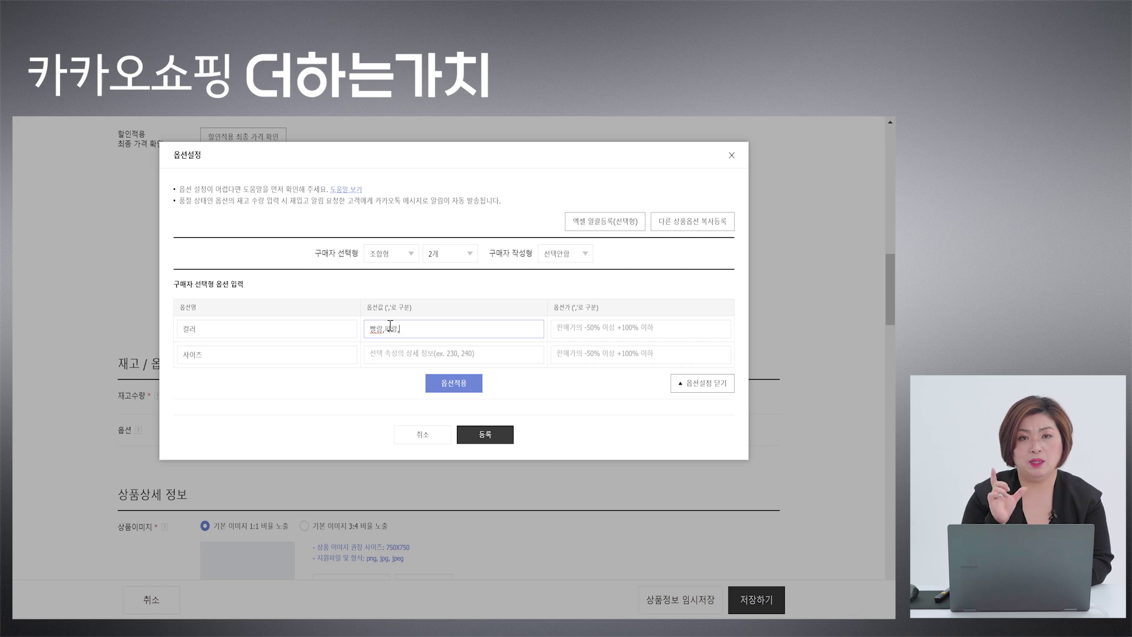
type(",검지")
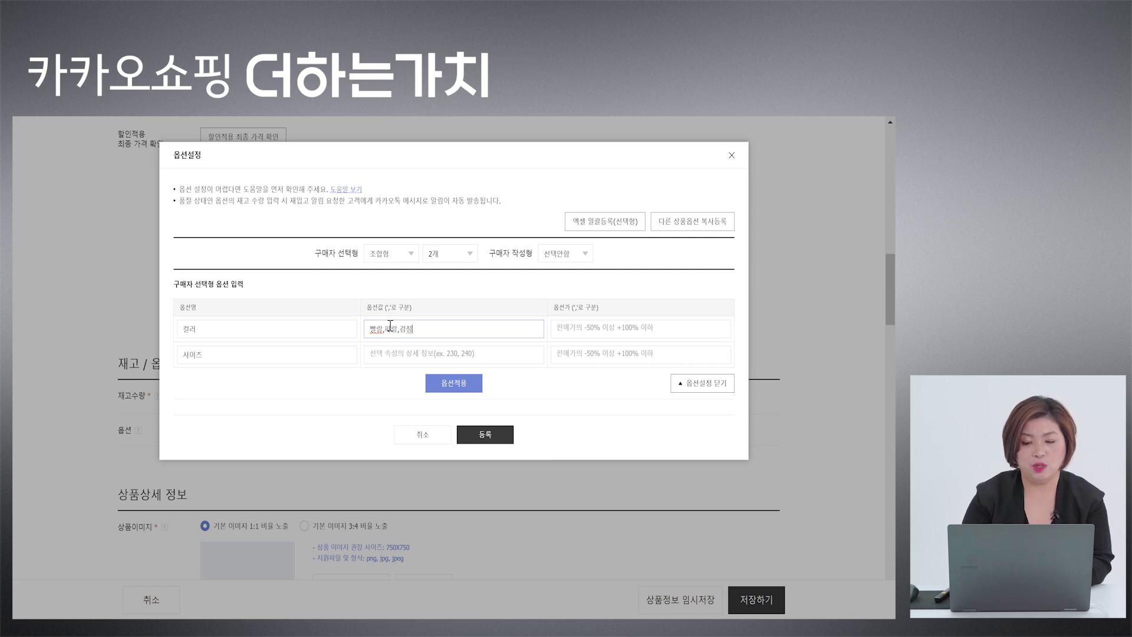
left_click(393, 360)
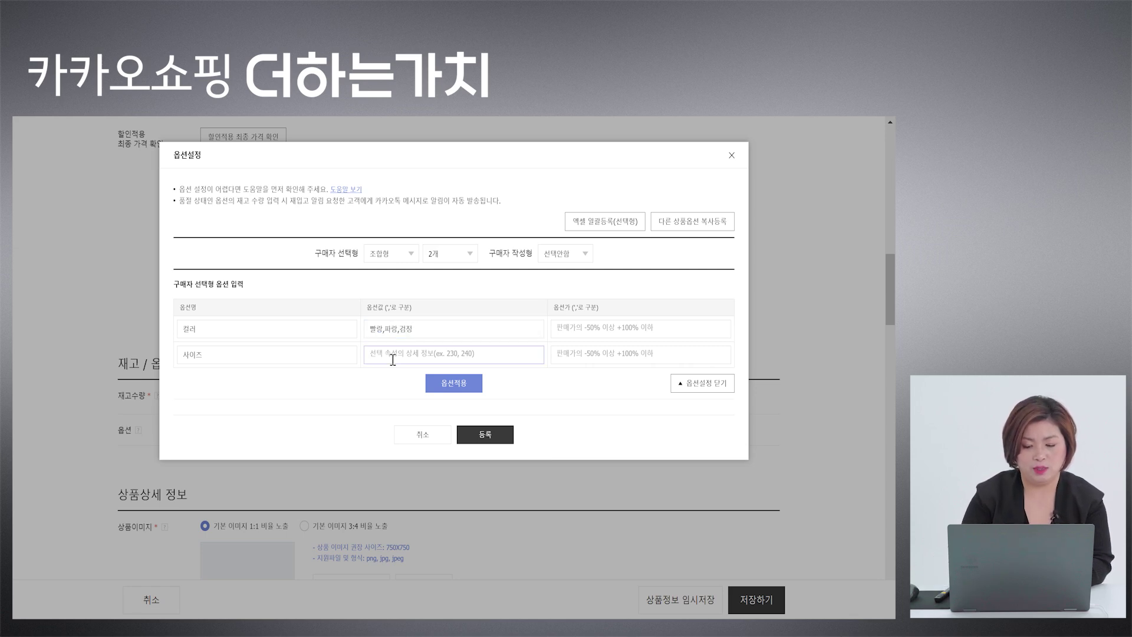
type("S,M,L,XL")
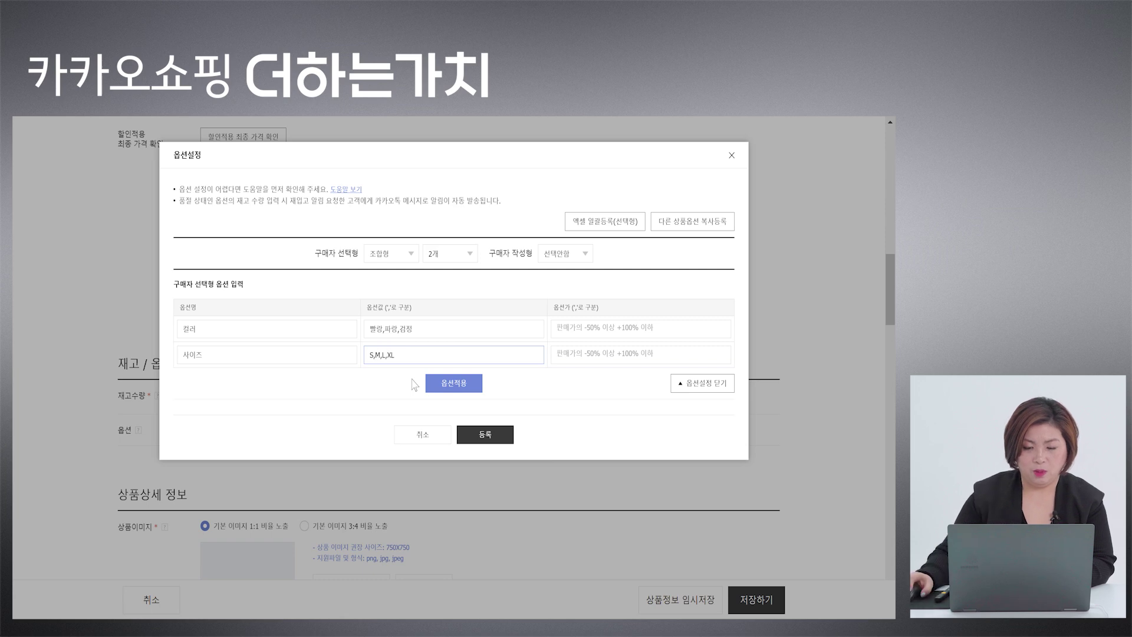
Set the 컬러 option prices to 0,0,0 and apply the options to generate the combination list.
left_click(528, 327)
left_click(590, 331)
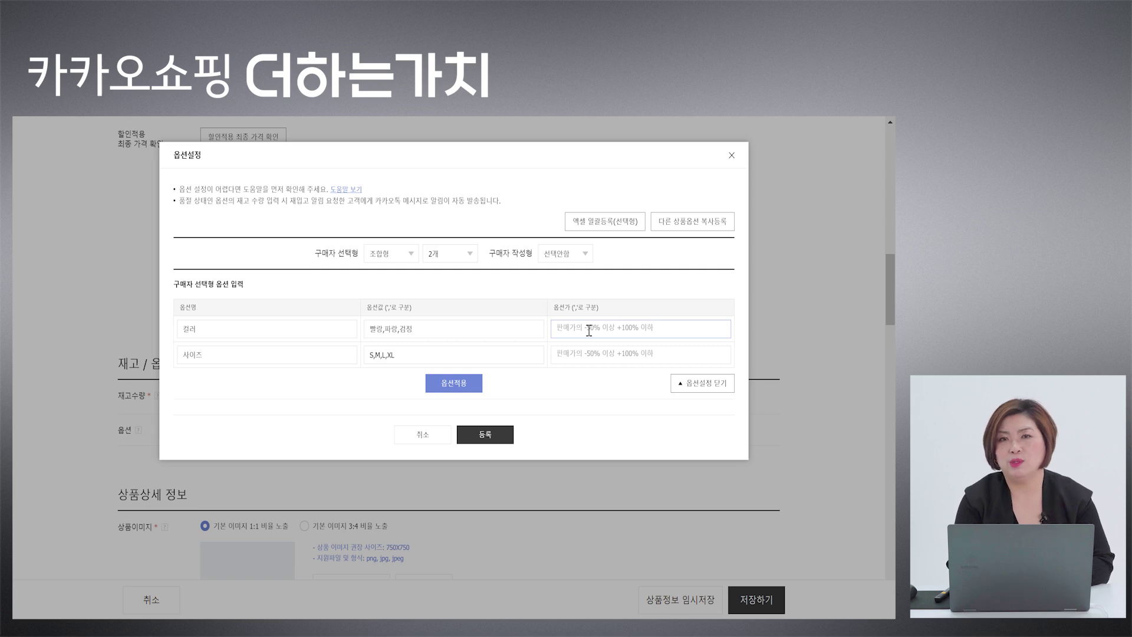
type("0")
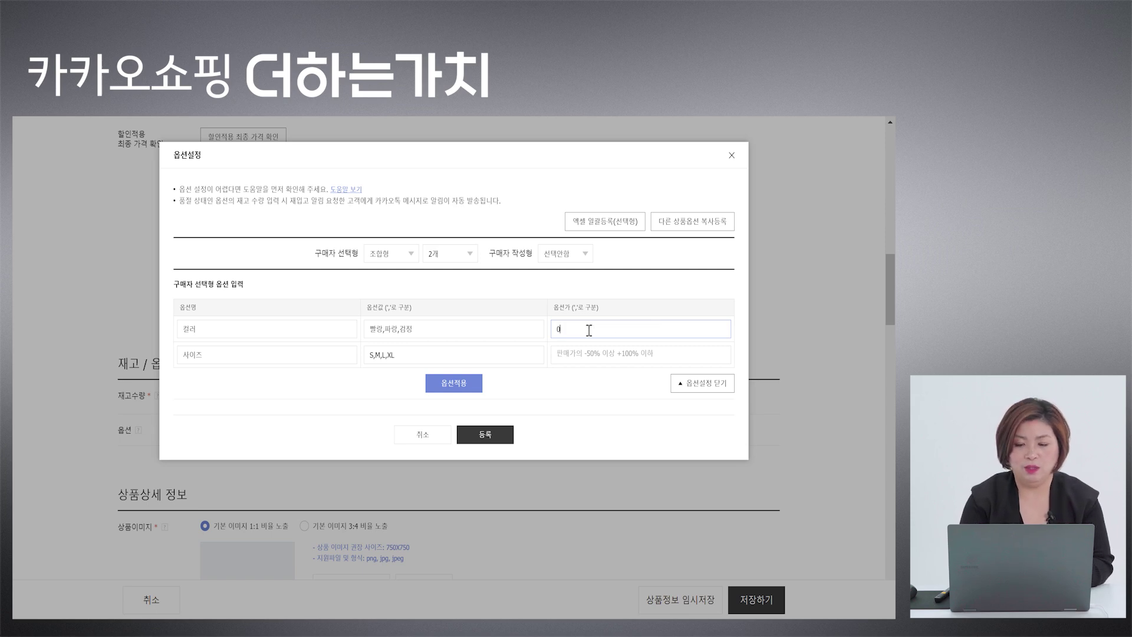
type(",0,0")
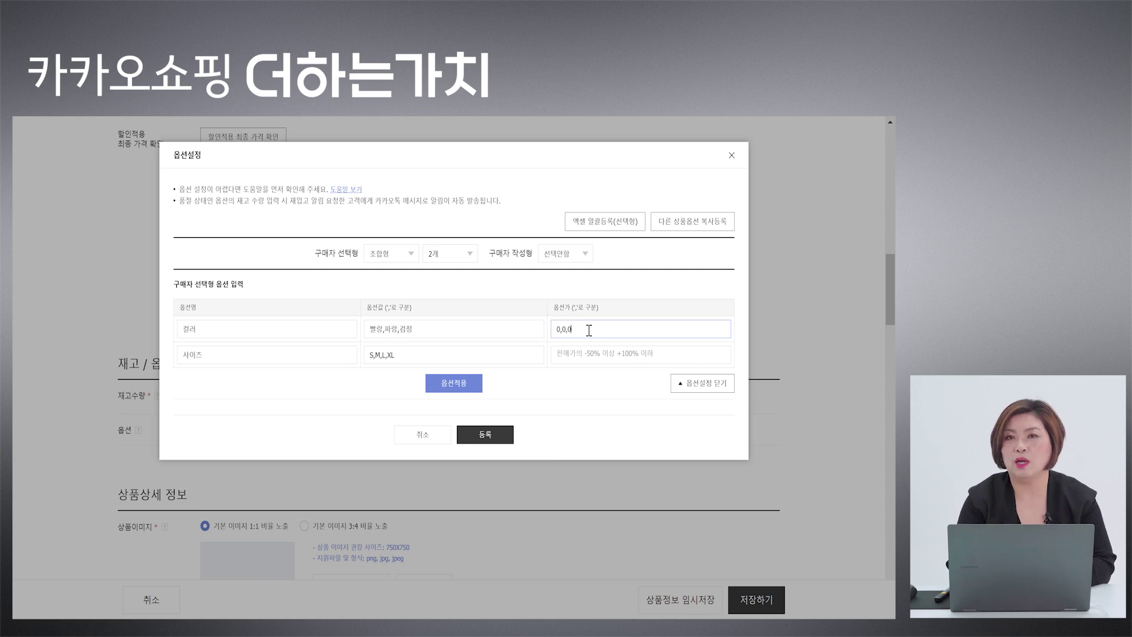
left_click(450, 396)
Set the stock quantity (재고수량) of all option combinations to 1000 in one bulk entry.
scroll(463, 332, "down", 3)
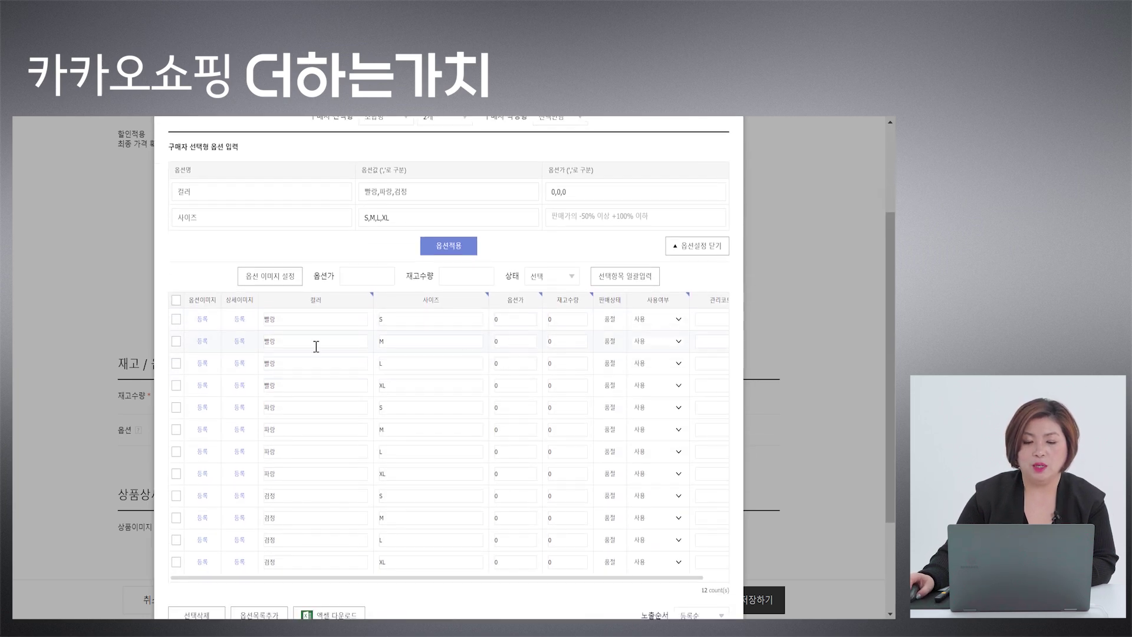
left_click(463, 280)
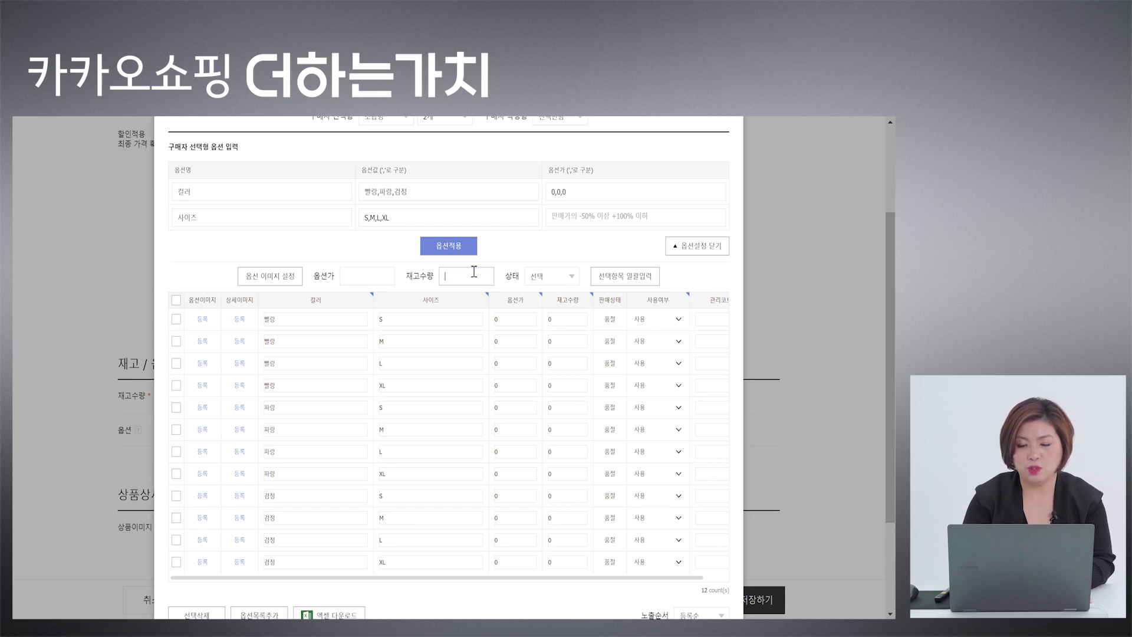
type("000")
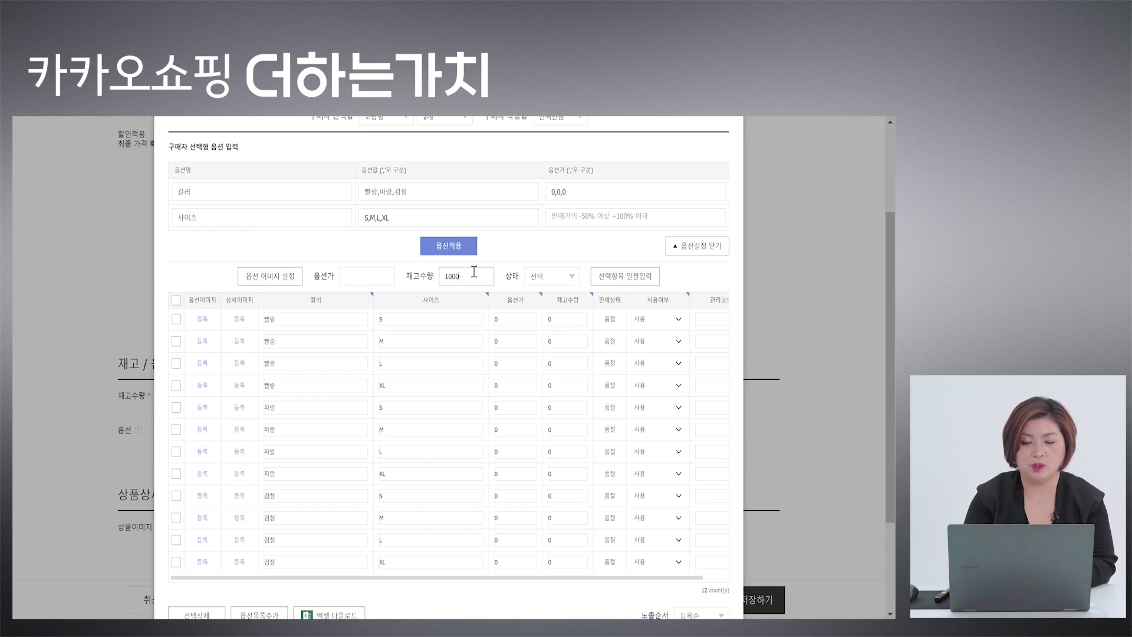
left_click(176, 301)
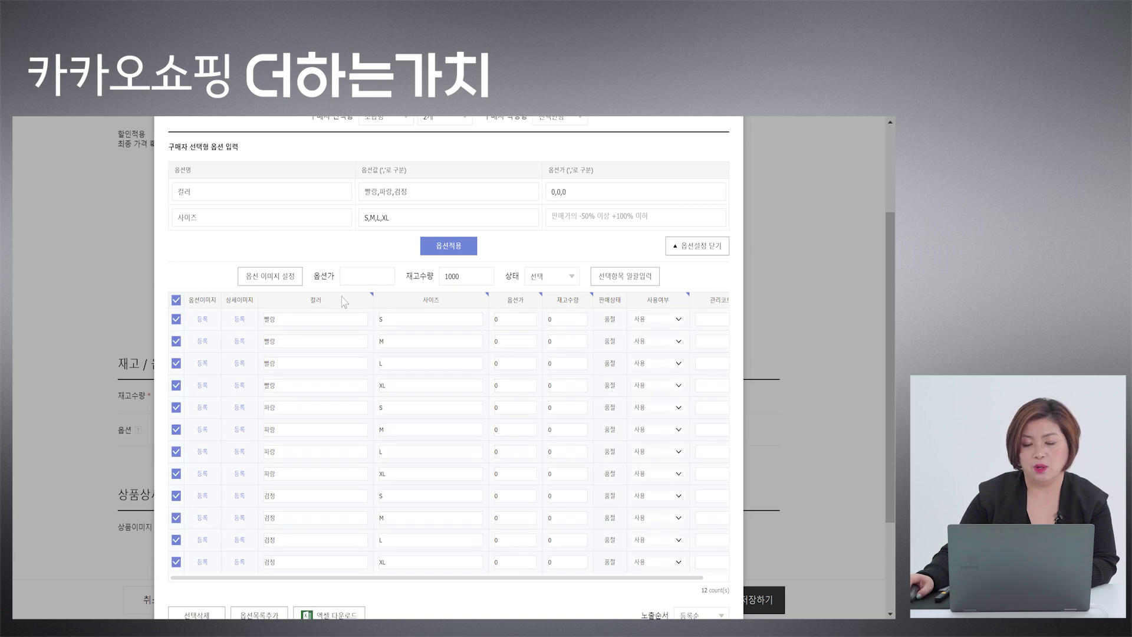
left_click(617, 282)
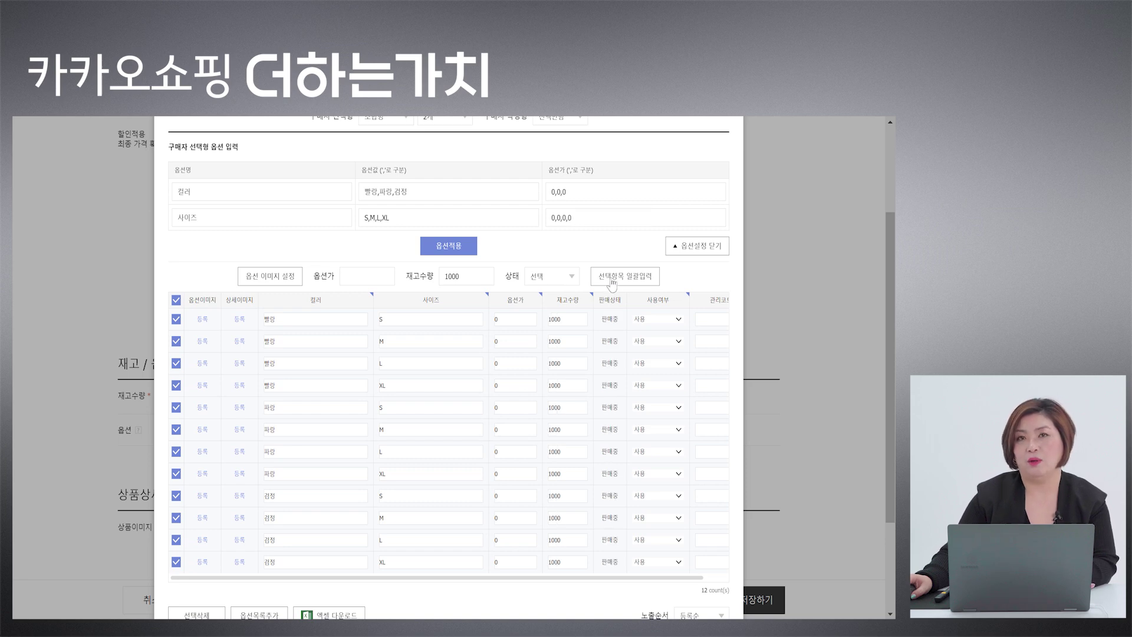
Deselect all option combinations and open the option price (옵션가) of the 빨강 S and 빨강 XL rows for editing.
left_click(376, 280)
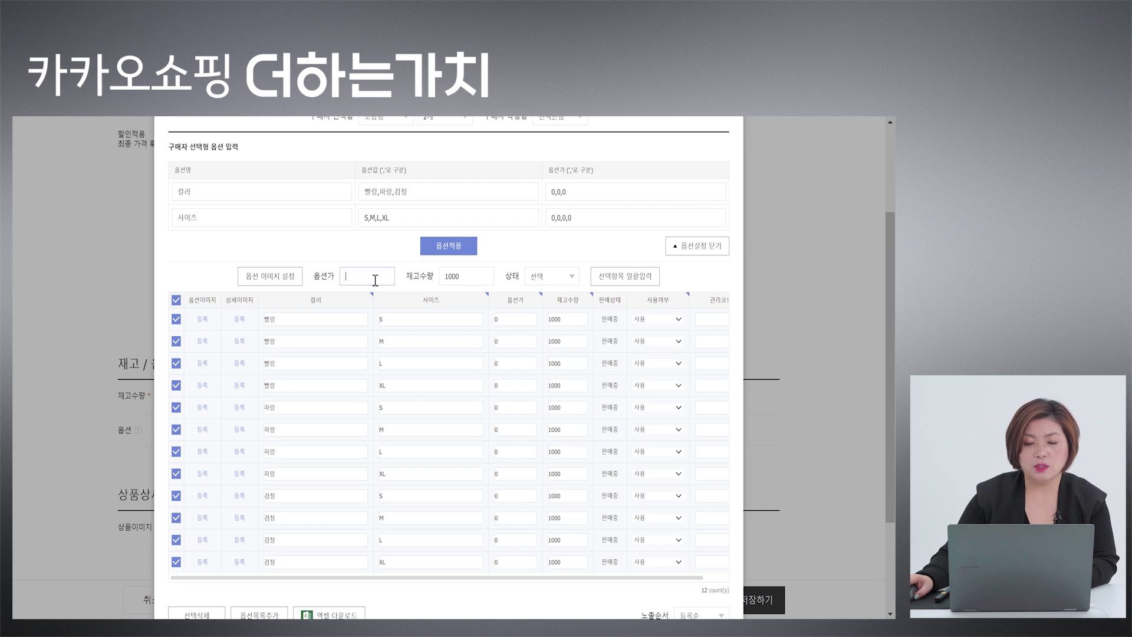
left_click(175, 301)
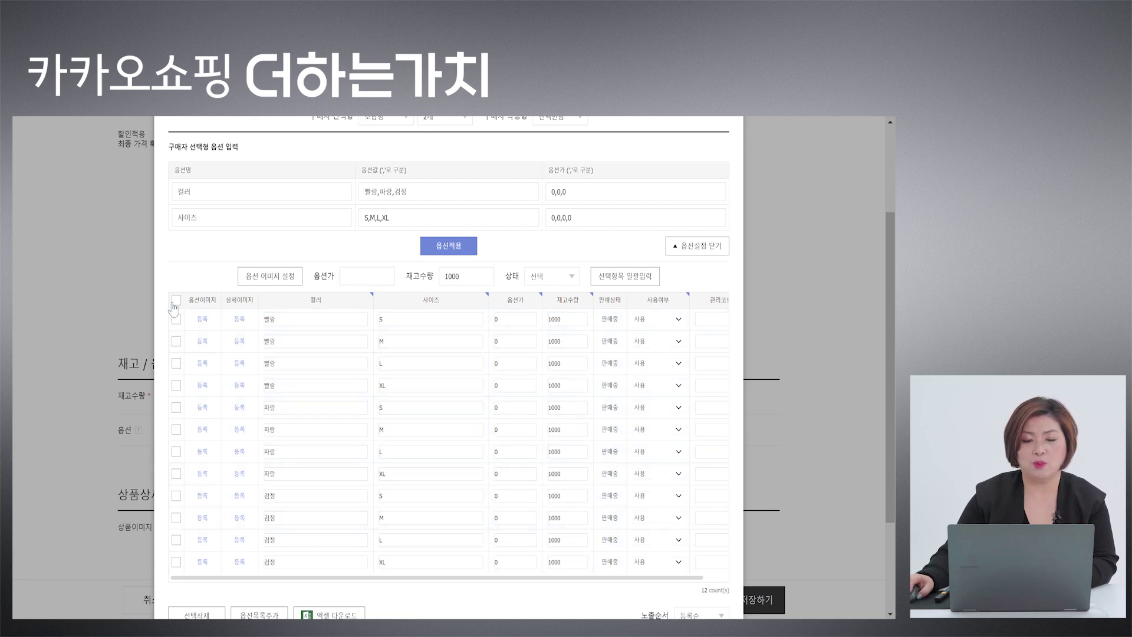
left_click(504, 321)
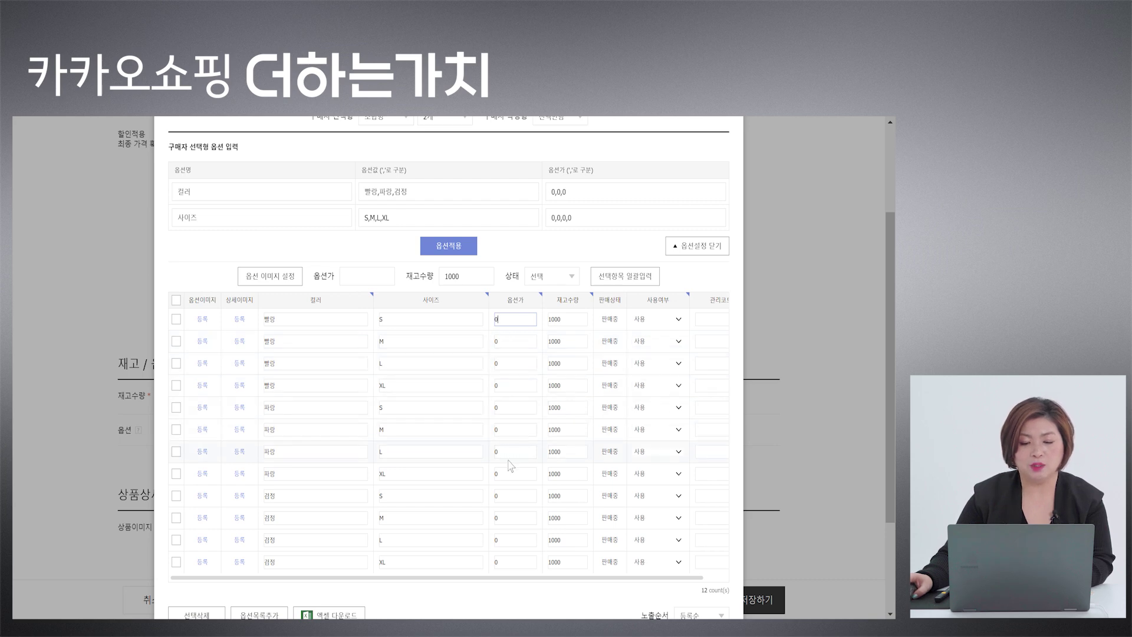
scroll(508, 454, "down", 3)
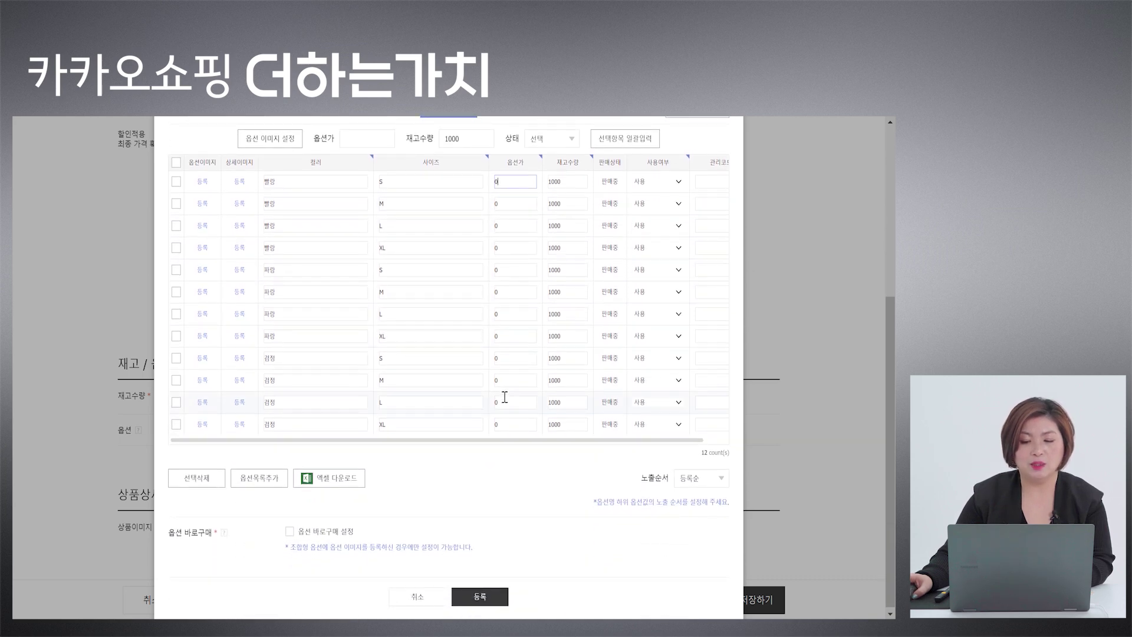
left_click(511, 245)
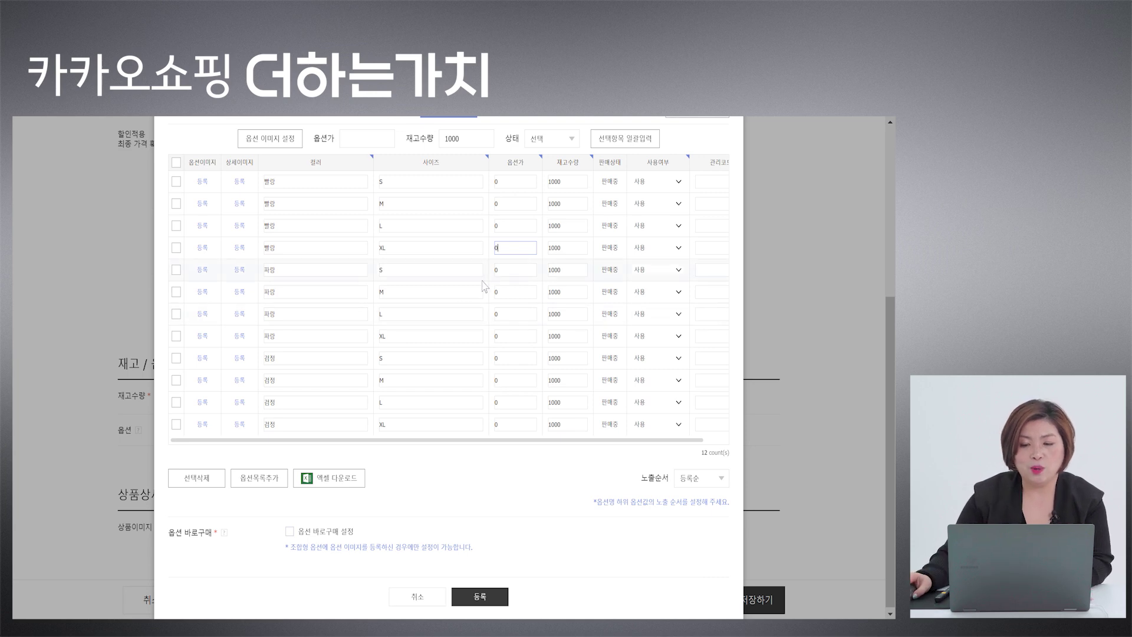
Keep the option price of the 빨강 XL row at 0 and register the 컬러 and 사이즈 option combinations for the product.
double_click(497, 249)
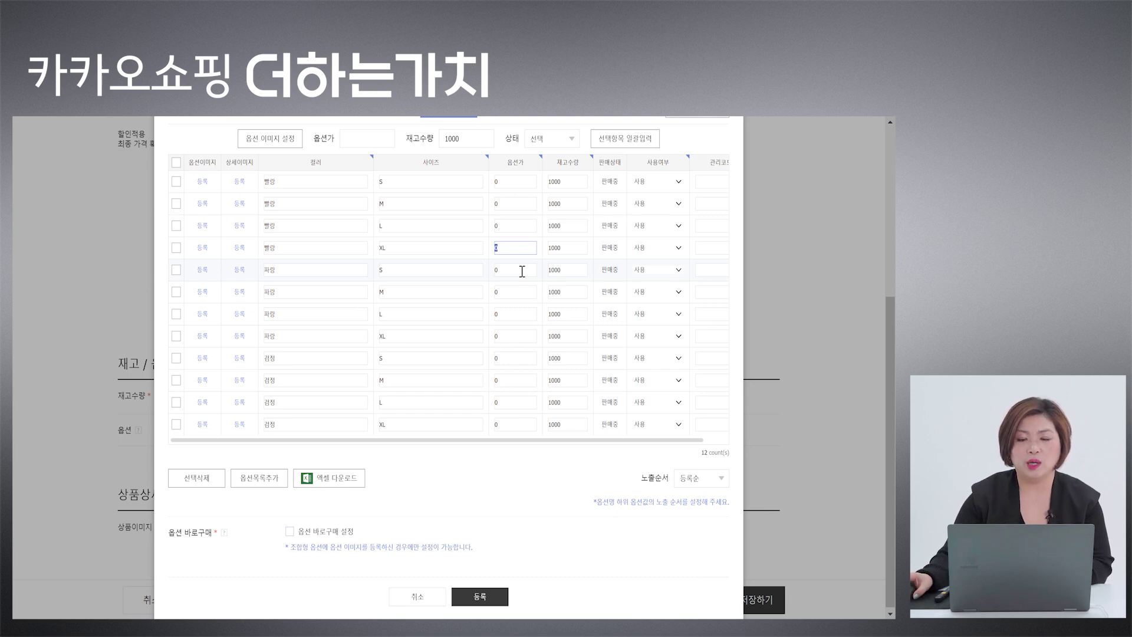
scroll(504, 466, "down", 1)
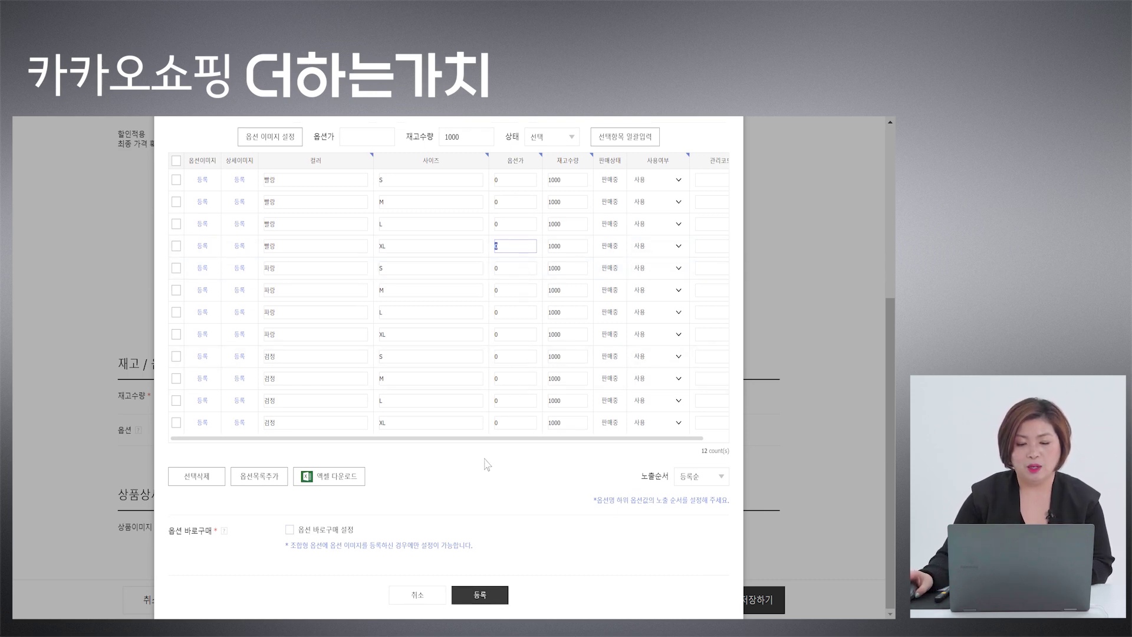
scroll(568, 242, "up", 3)
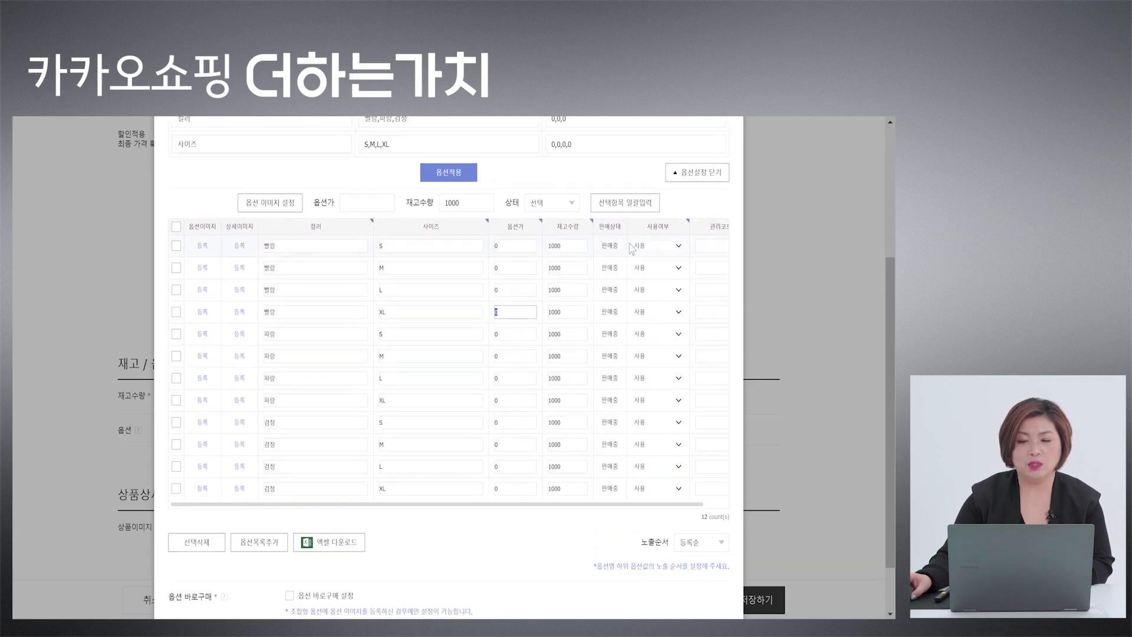
scroll(647, 224, "up", 1)
scroll(490, 531, "down", 5)
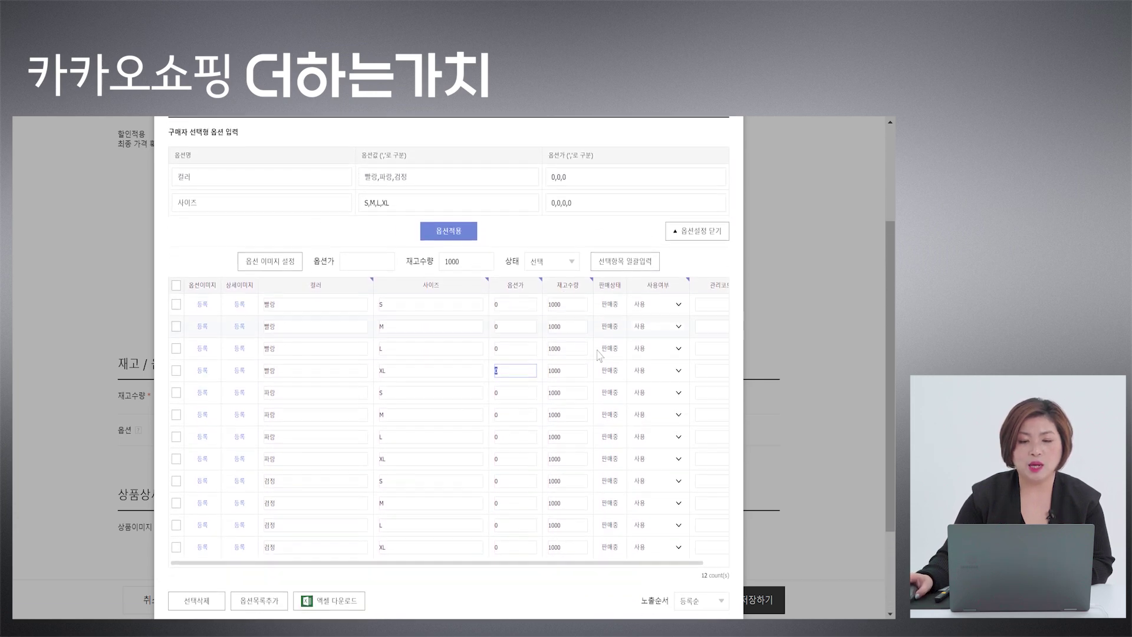
left_click(487, 597)
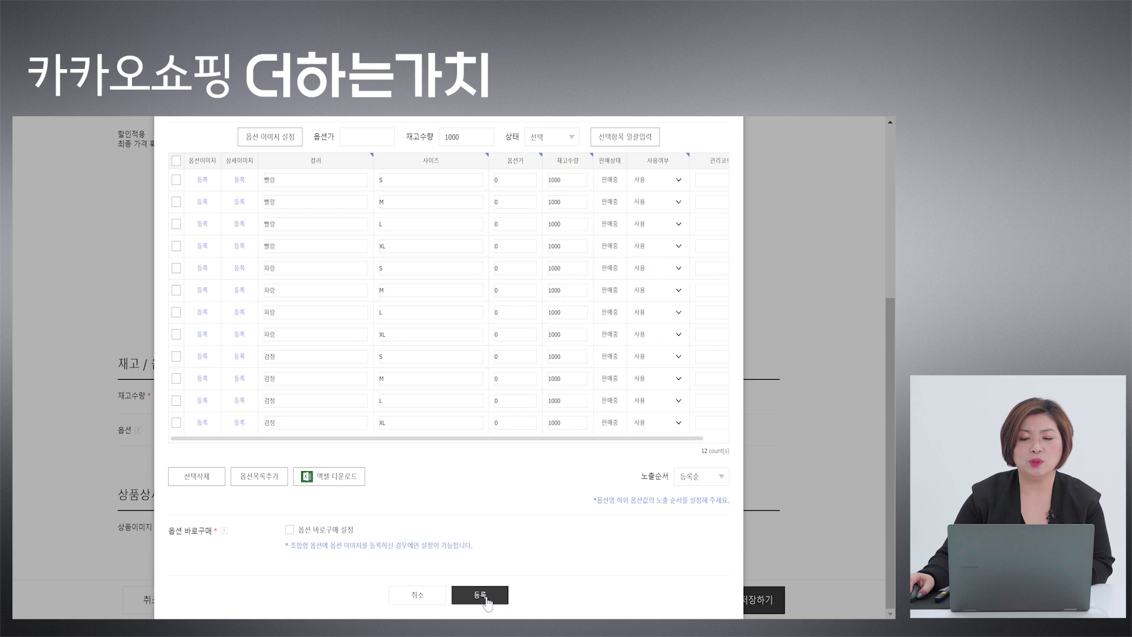
Reopen the product's option settings (옵션설정) and open the option image registration (옵션이미지) from the 빨강 S row.
scroll(325, 432, "down", 1)
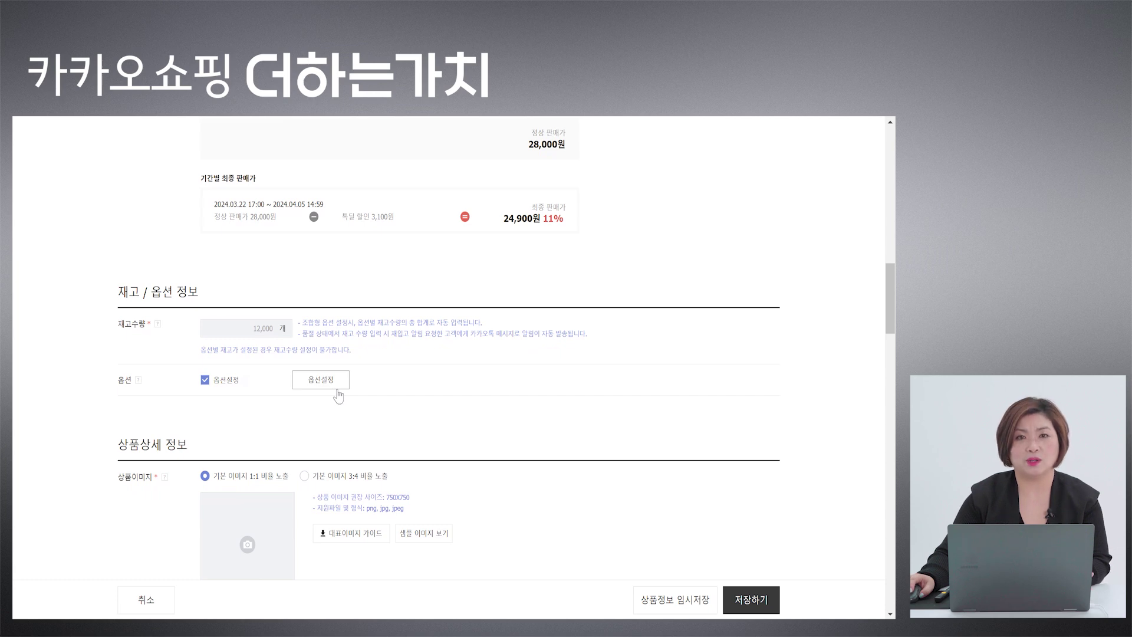
left_click(340, 387)
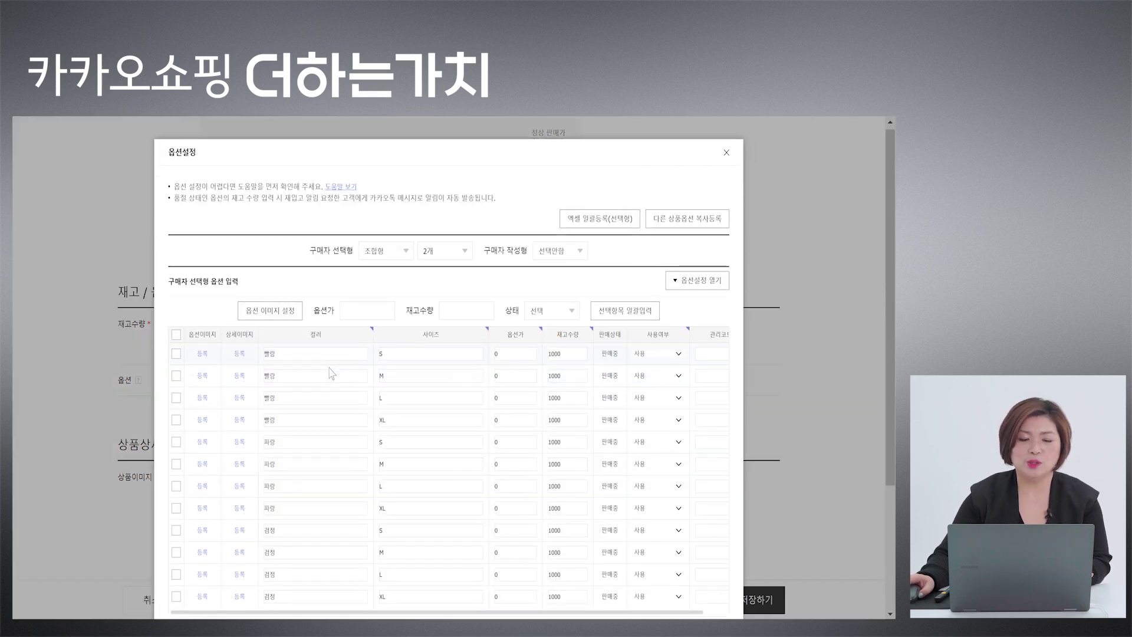
scroll(322, 360, "down", 1)
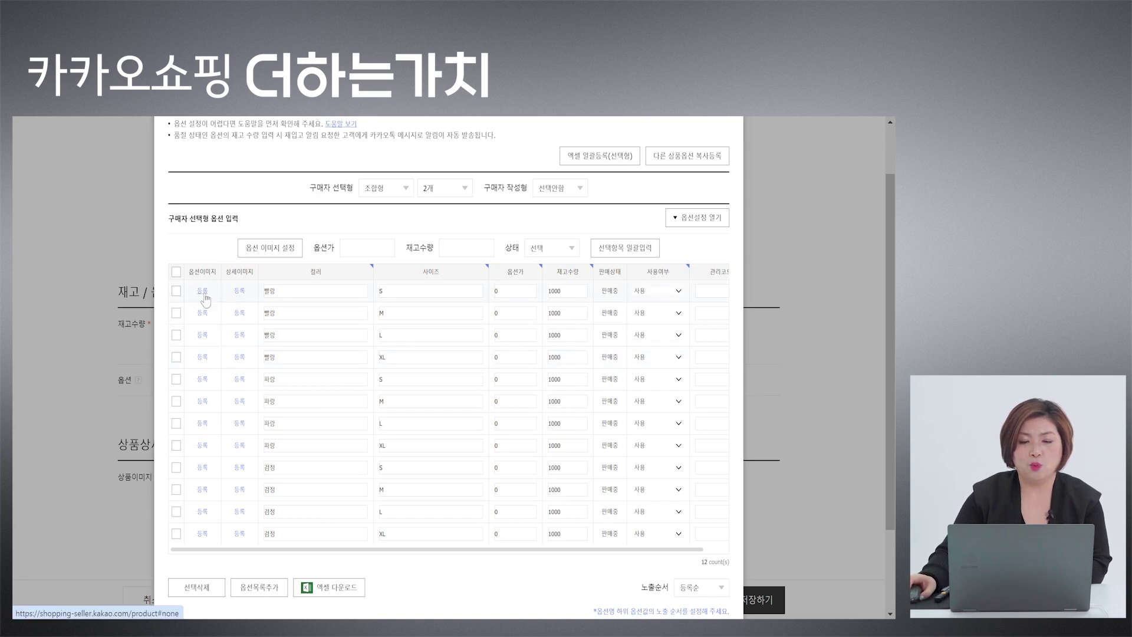
scroll(205, 299, "up", 2)
left_click(204, 356)
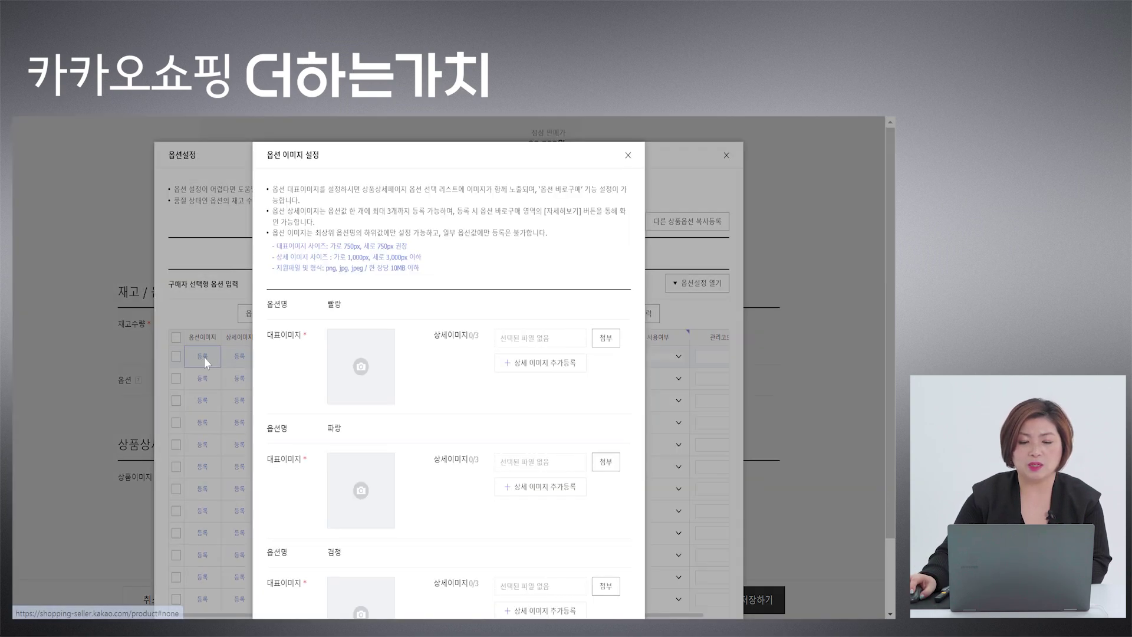